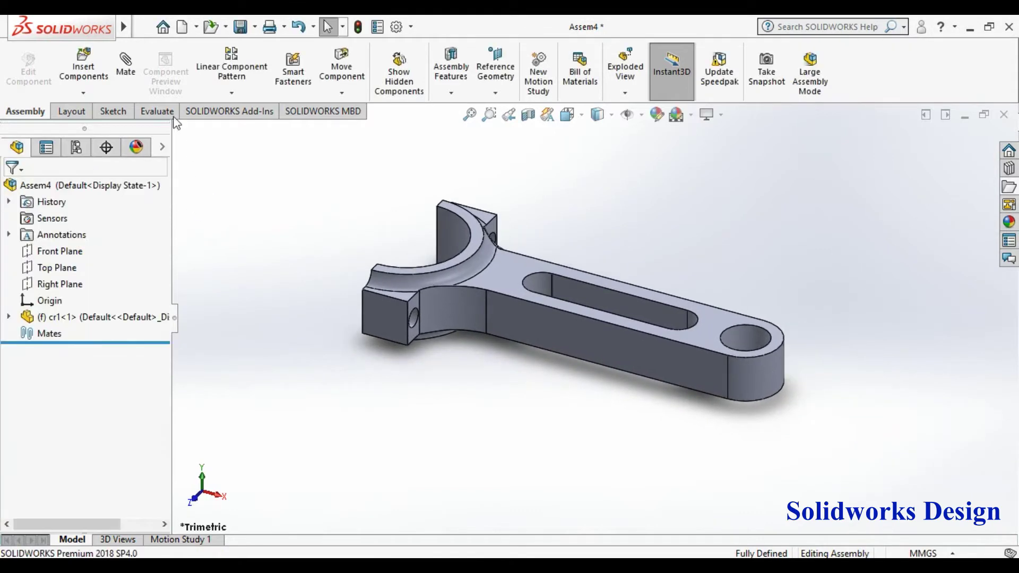
Step: Insert the Plain bearing part into the assembly and place it beside the large end of the connecting rod
left_click(75, 87)
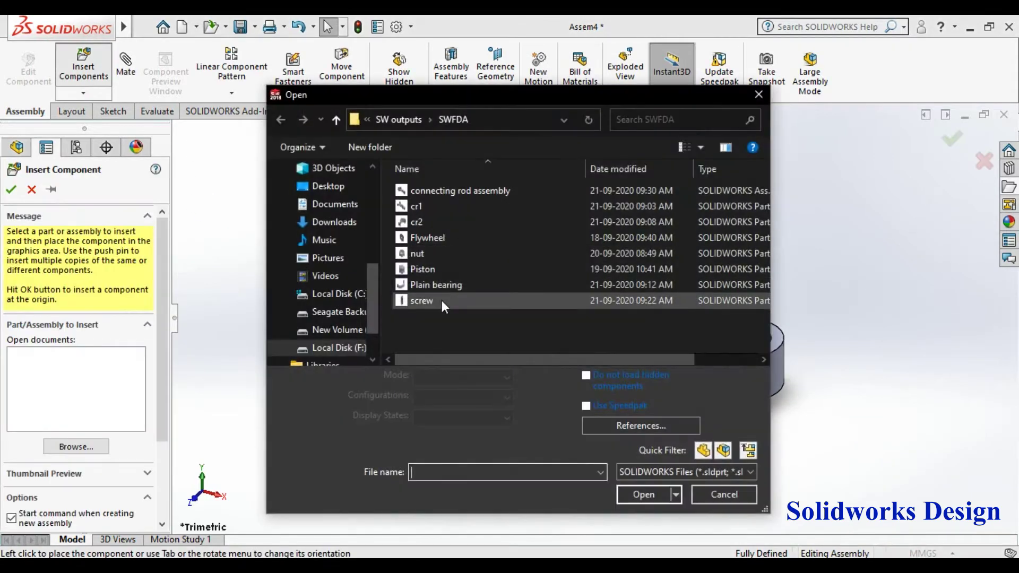
double_click(444, 289)
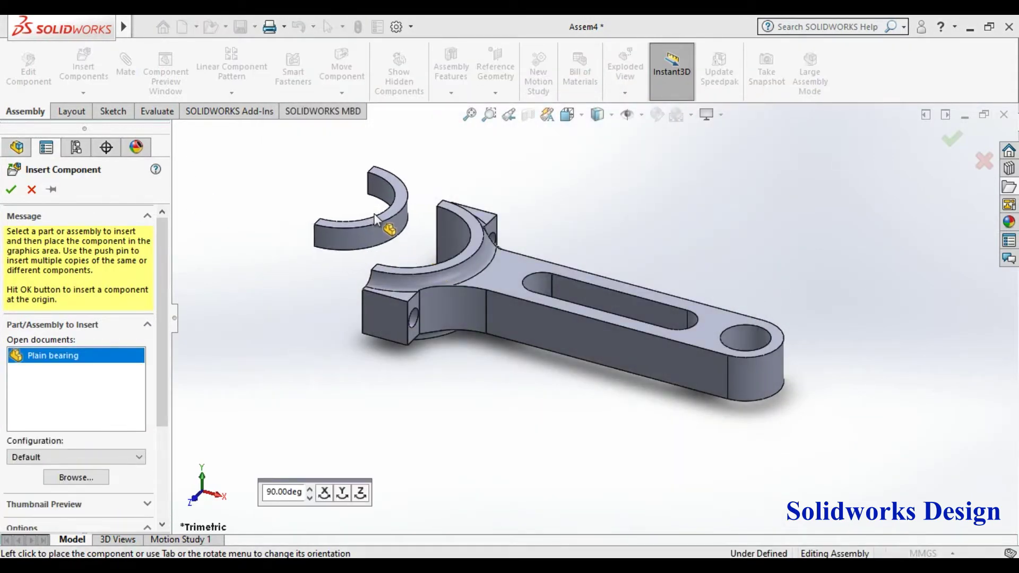
left_click(307, 281)
Step: Add a concentric mate between the plain bearing's outer circular edge and the inner circular edge of the rod's large end
right_click(705, 208)
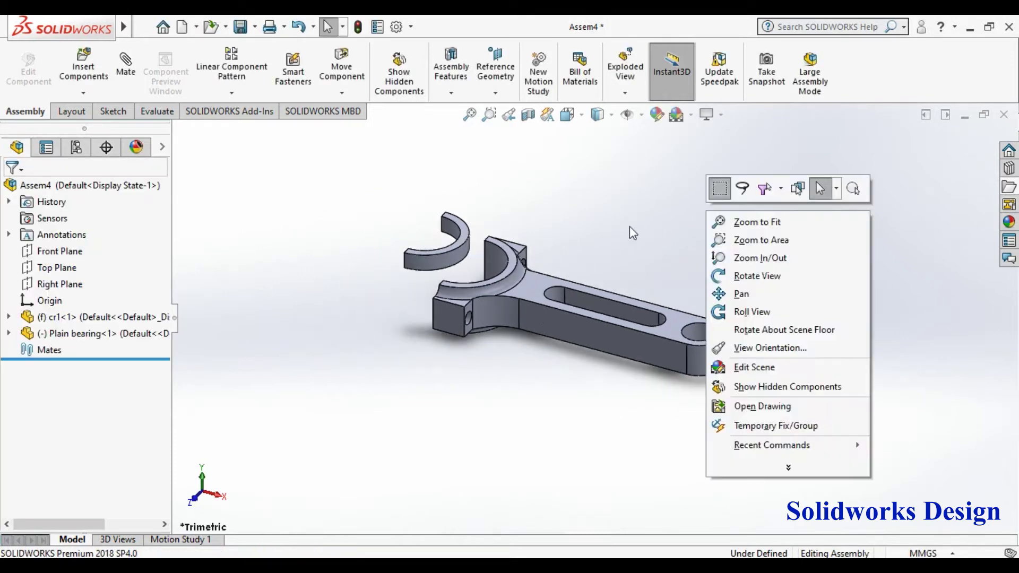
left_click(750, 273)
left_click_drag(653, 249, 540, 262)
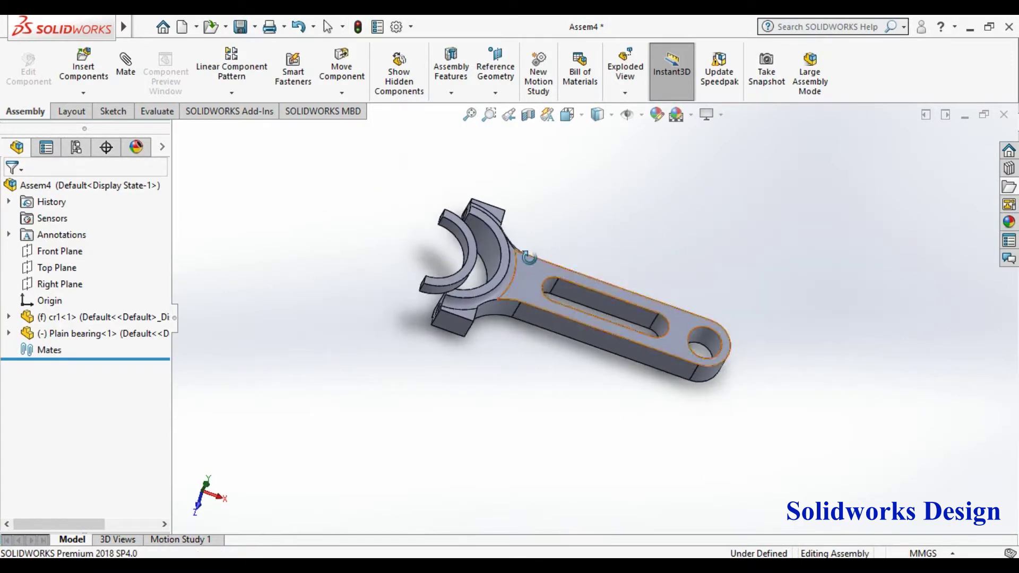
scroll(540, 262, "down", 4)
scroll(558, 274, "down", 2)
right_click(664, 224)
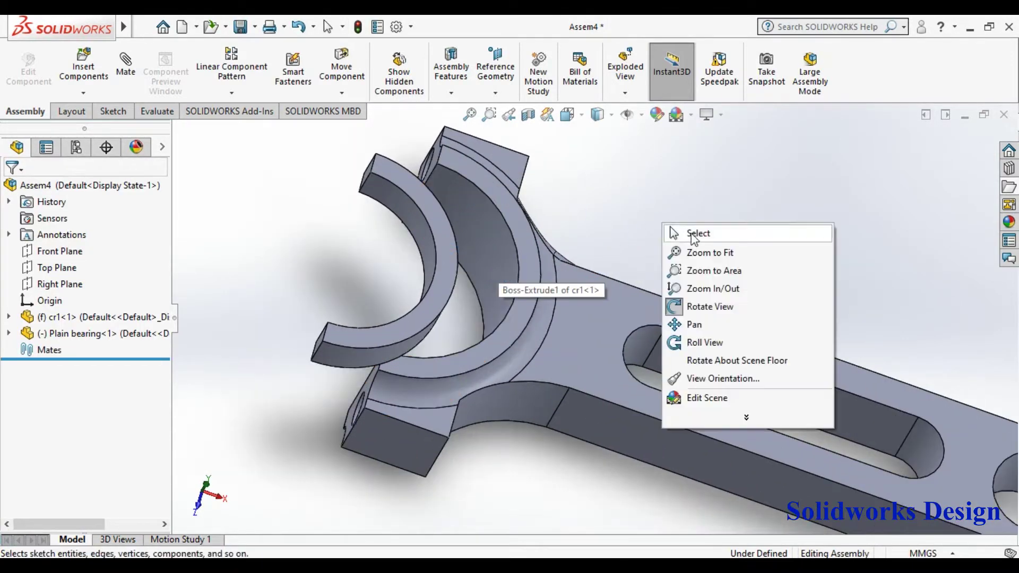
left_click(695, 234)
left_click(455, 280)
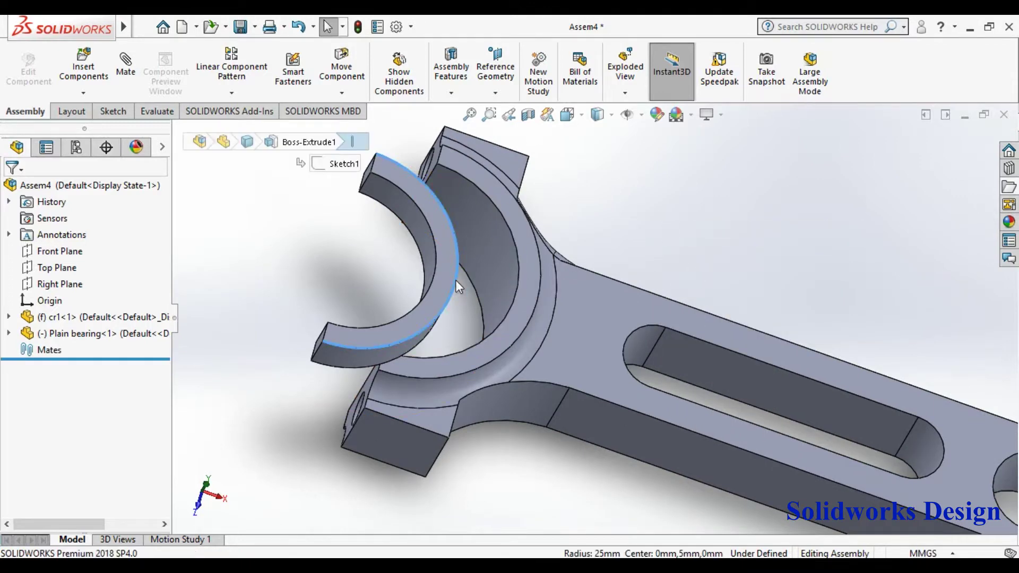
left_click(125, 83)
left_click(518, 285)
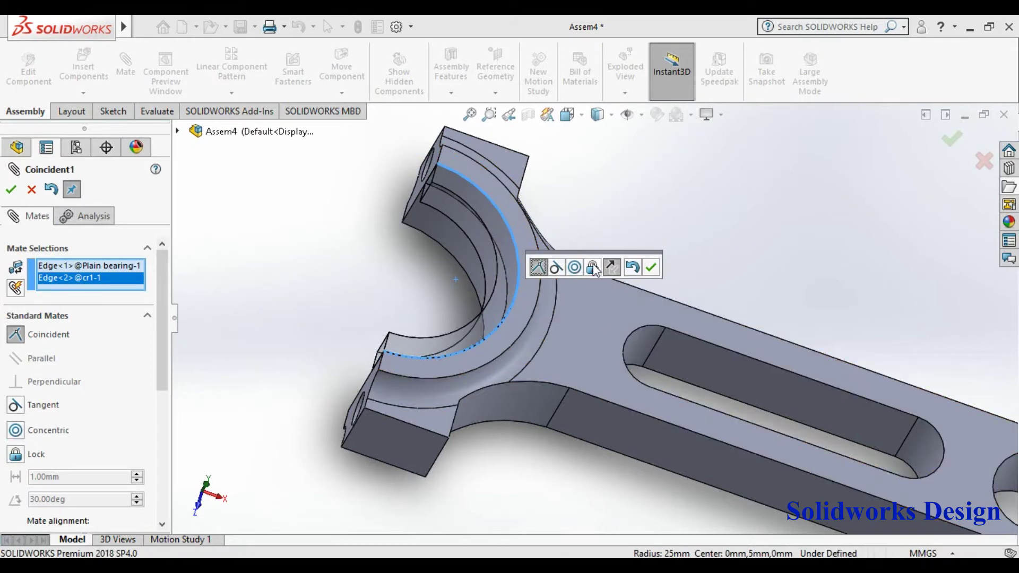
left_click(574, 267)
left_click(651, 267)
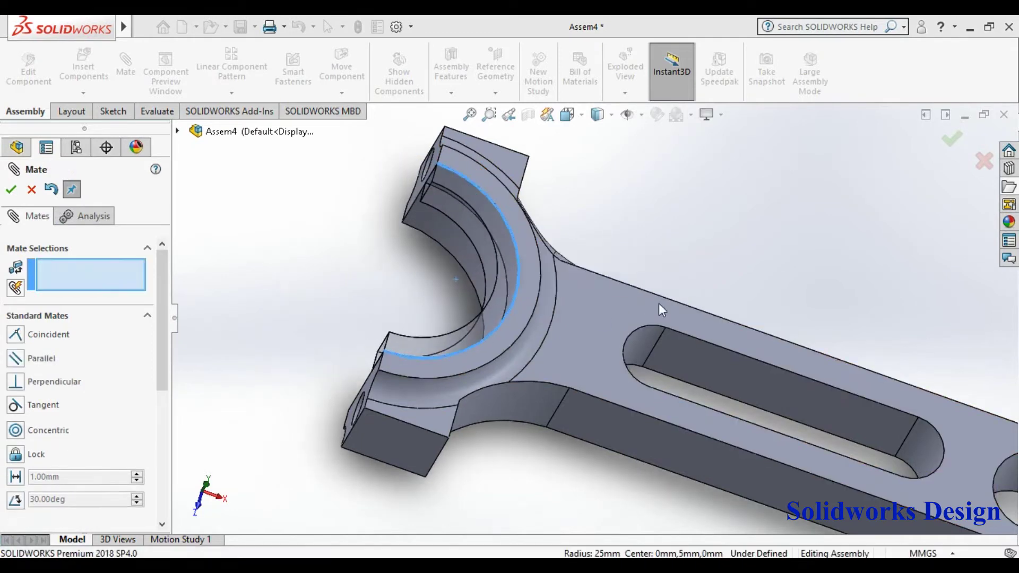
Step: Add a coincident mate between the Top Plane of the plain bearing and the Top Plane of cr1, and finish mating
left_click(176, 132)
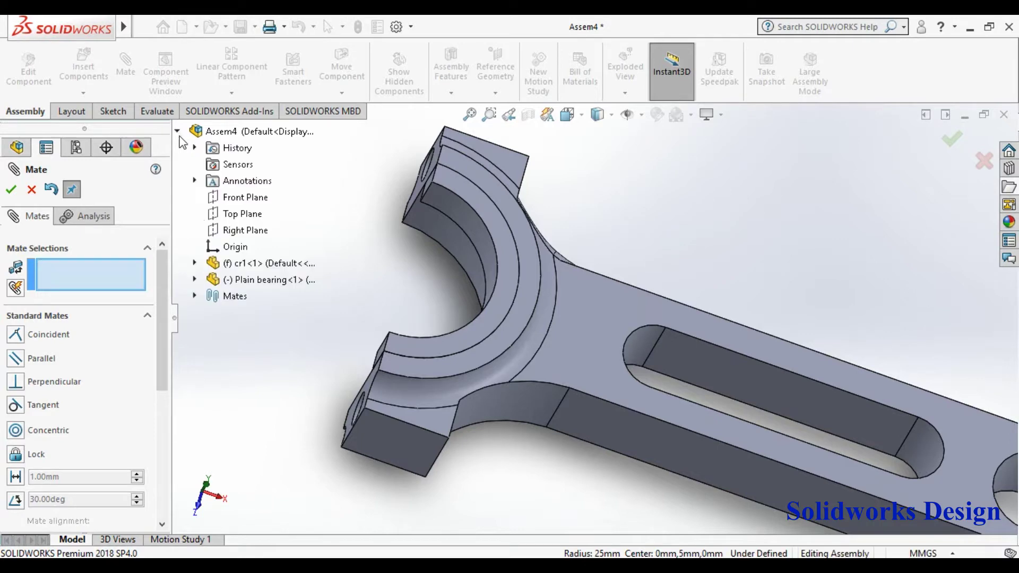
left_click(195, 280)
left_click(252, 396)
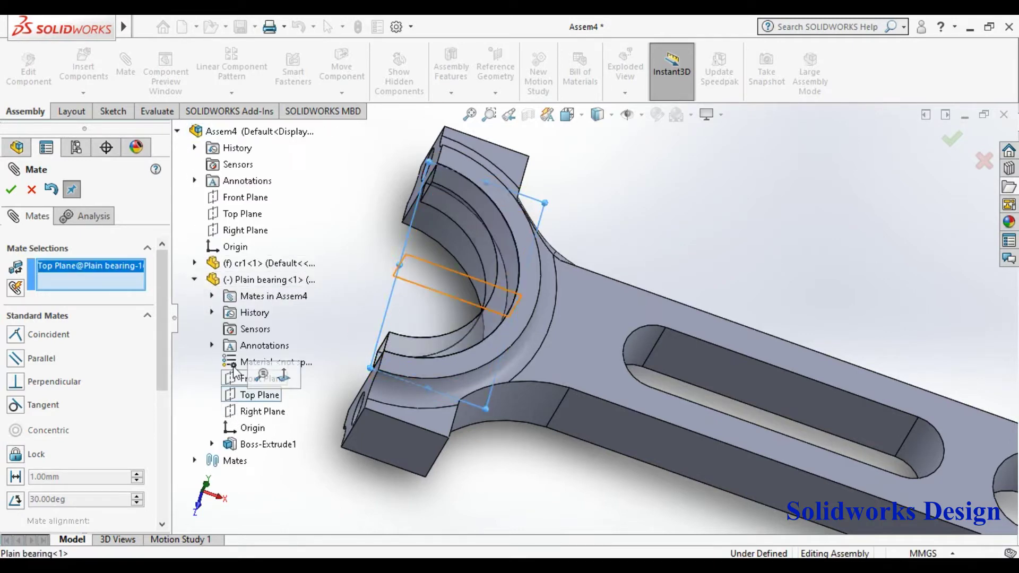
left_click(195, 264)
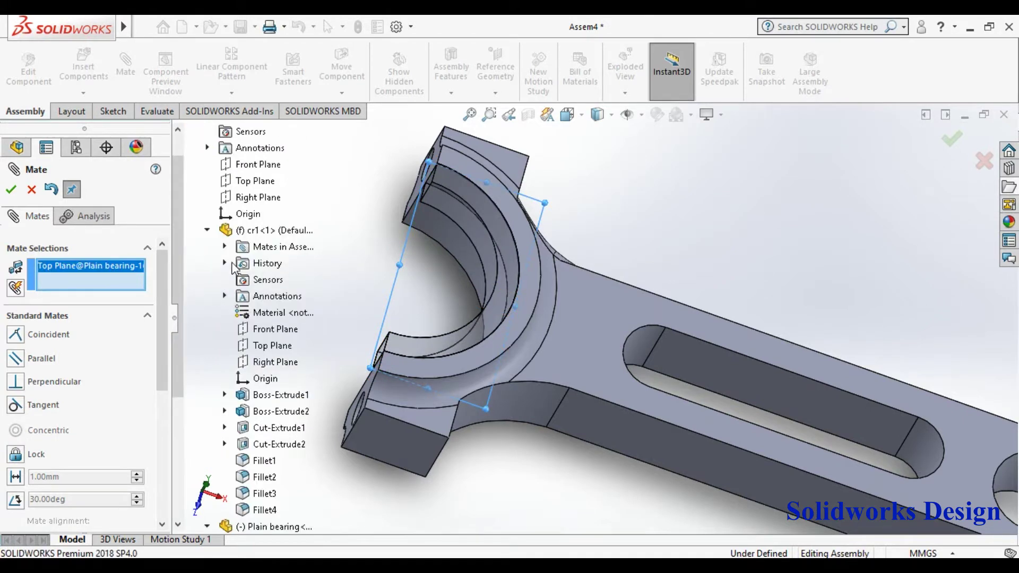
left_click(260, 347)
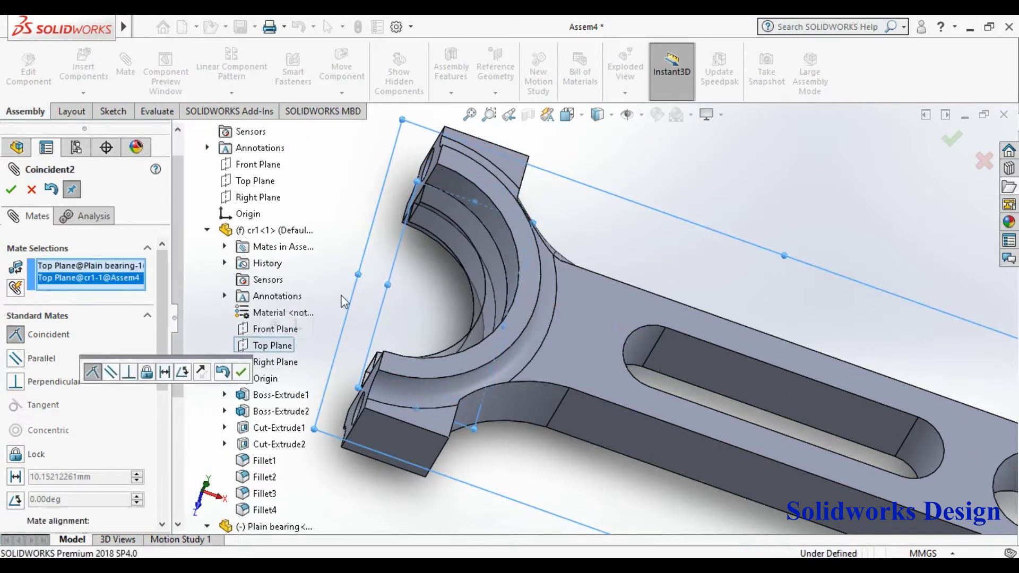
left_click(10, 190)
scroll(474, 296, "up", 3)
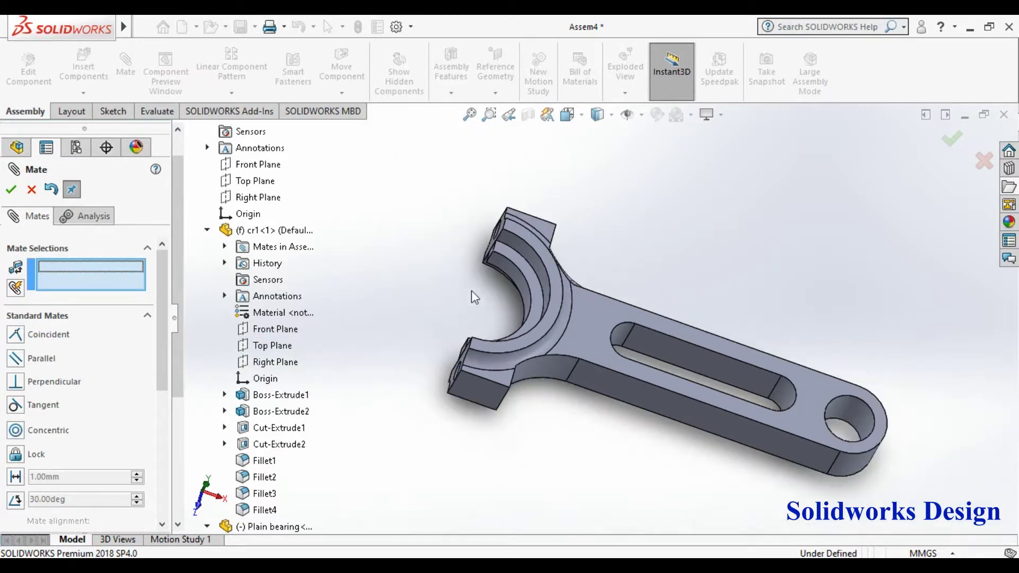
scroll(658, 233, "up", 1)
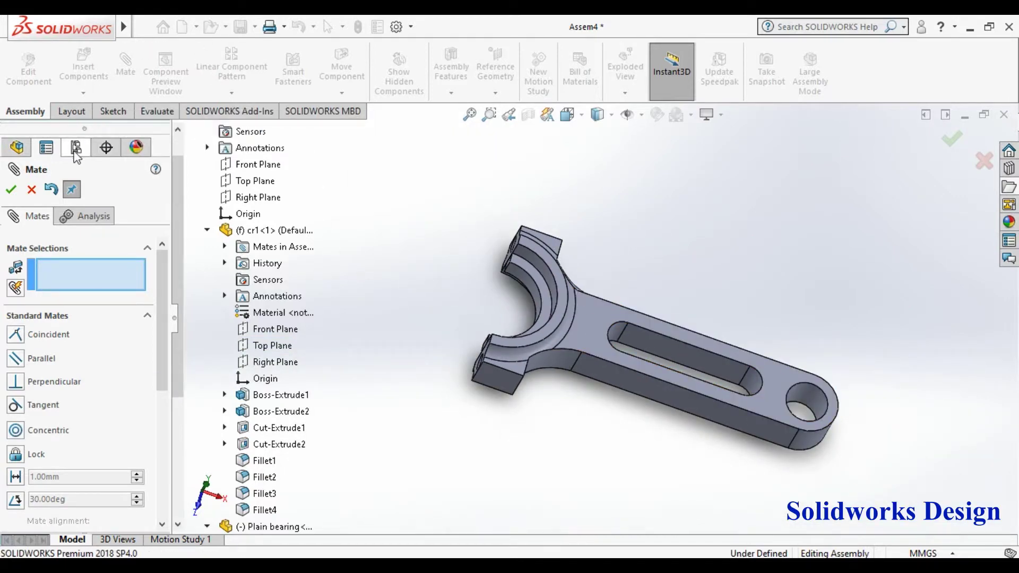
left_click(13, 190)
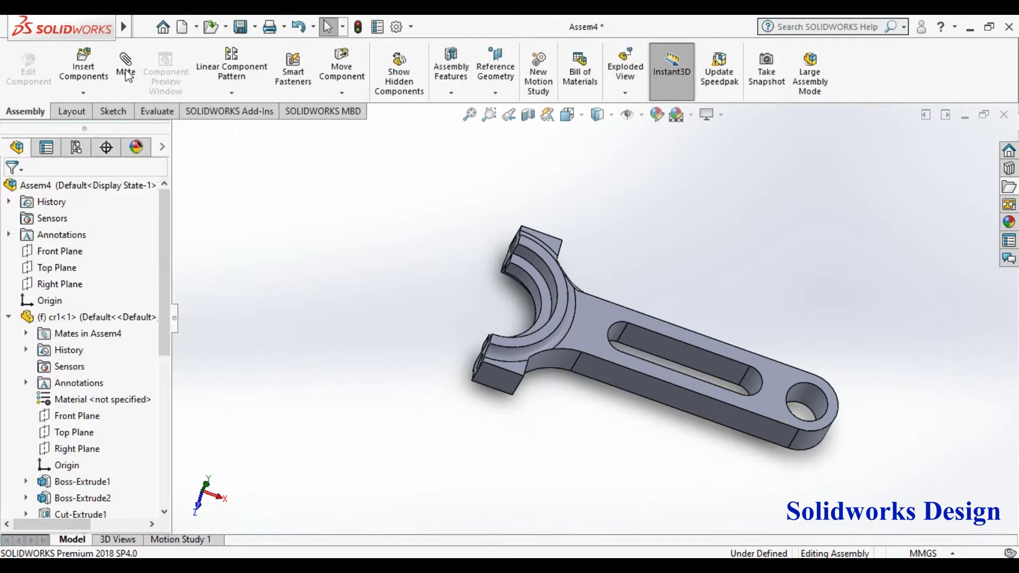
Step: Insert the cr2 cap part and place it facing the open large end of the connecting rod
left_click(83, 66)
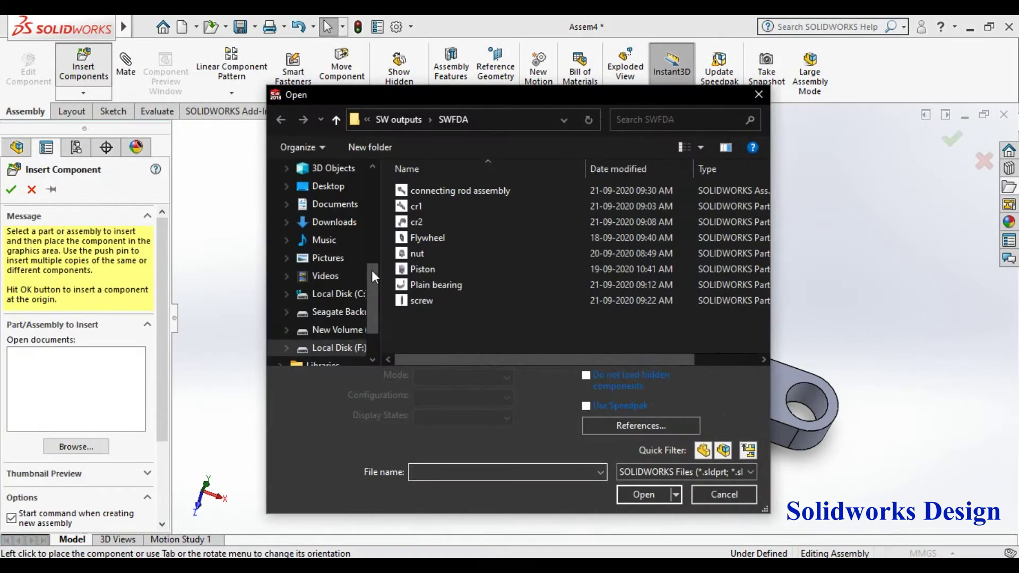
double_click(441, 221)
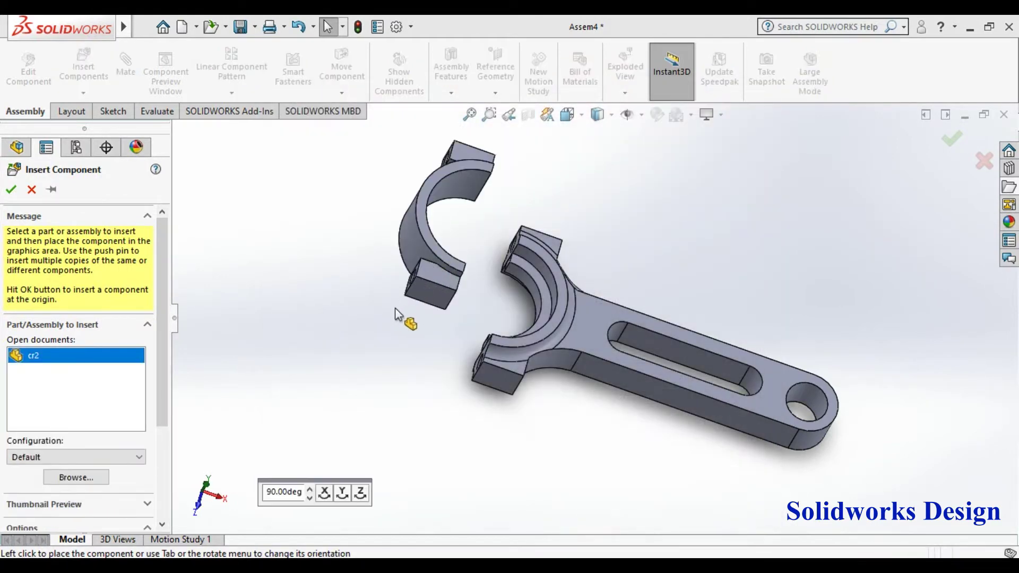
key("Escape")
Step: Insert a second Plain bearing and place it between the cr2 cap and the rod's large end
left_click(83, 66)
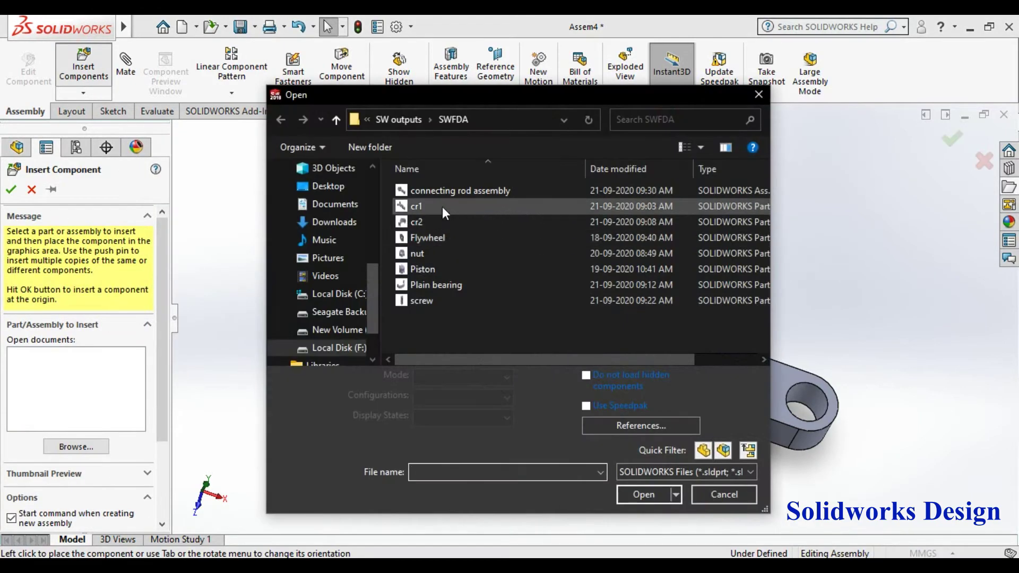
double_click(436, 286)
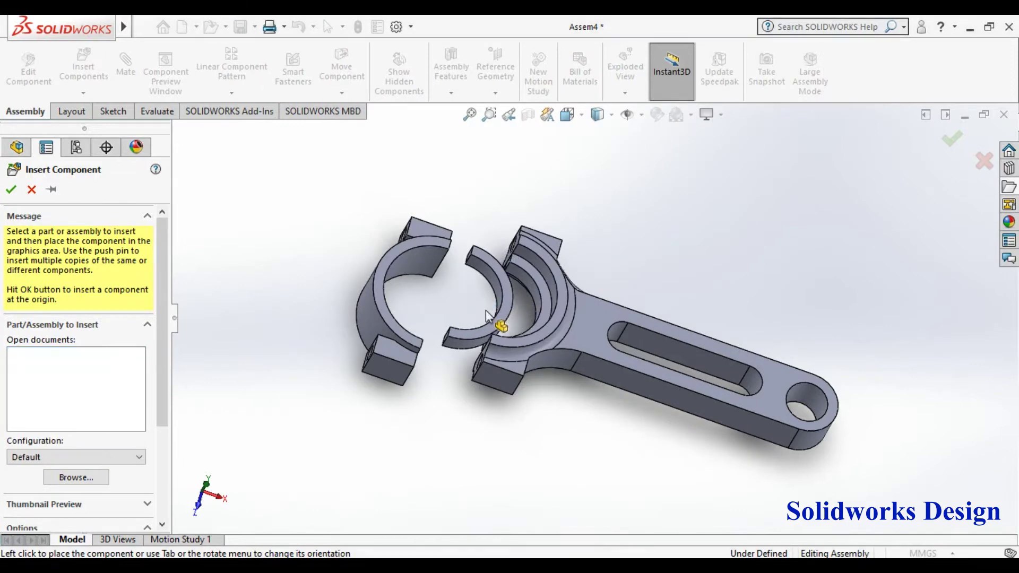
left_click(485, 309)
Step: Add a concentric mate between the second bearing's outer edge and the cr2 cap's inner edge, with the mate alignment flipped
left_click(508, 316)
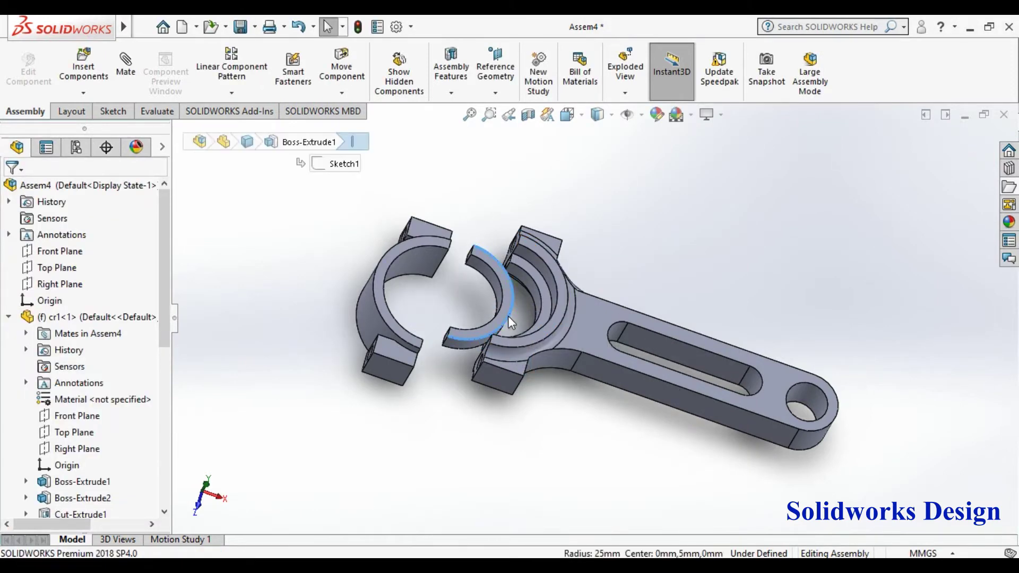
left_click(125, 72)
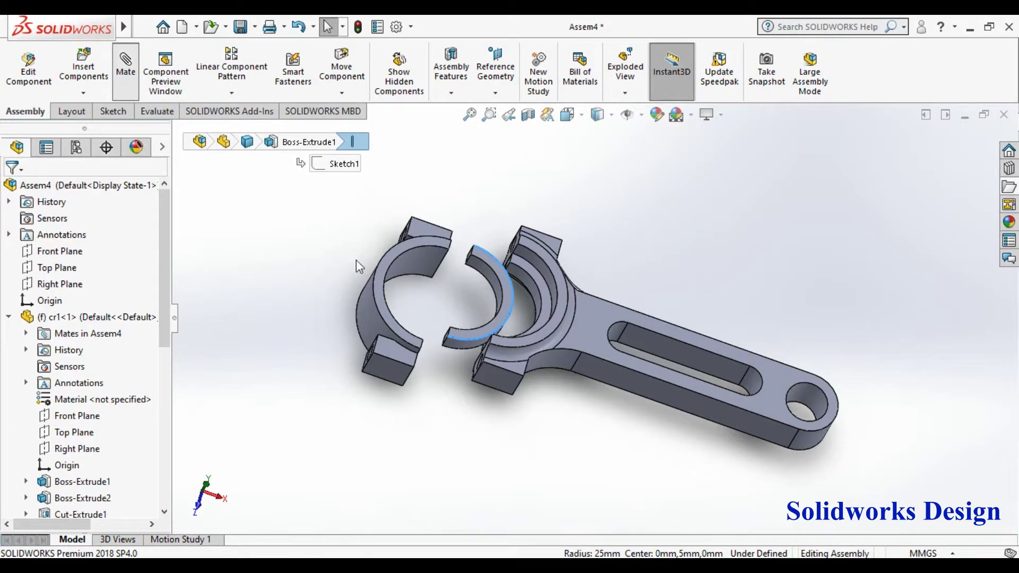
left_click(434, 252)
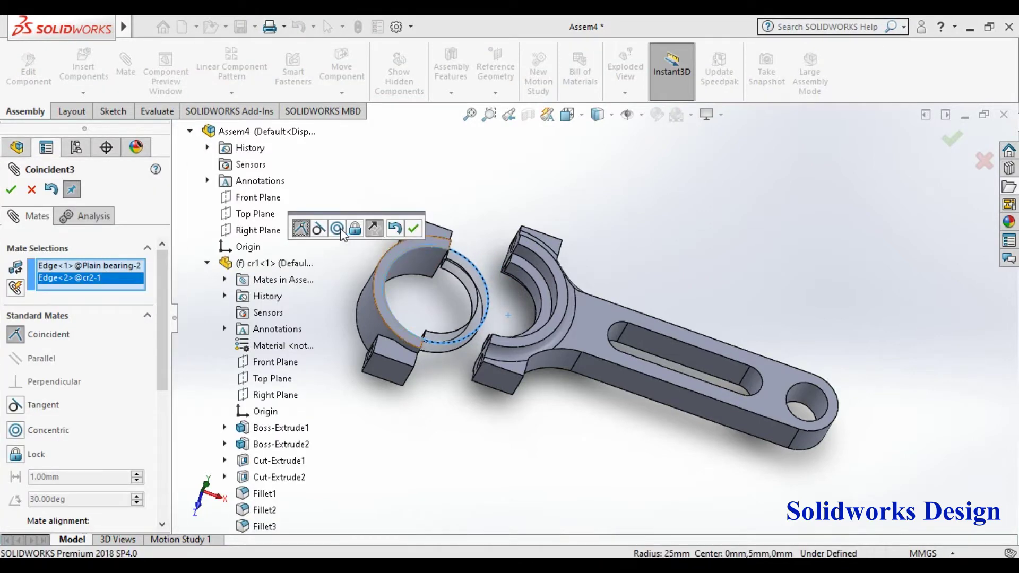
left_click(338, 230)
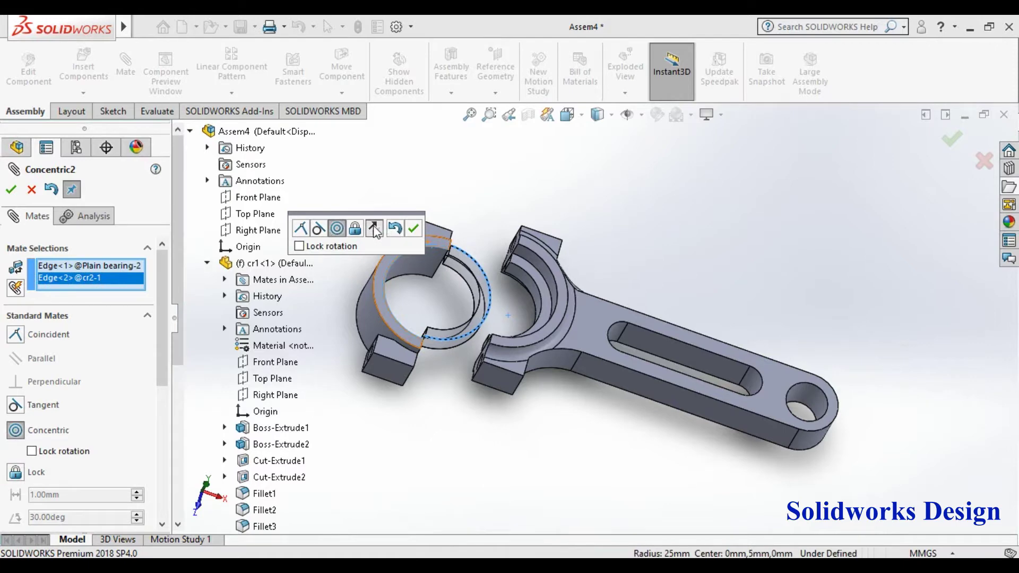
left_click(374, 230)
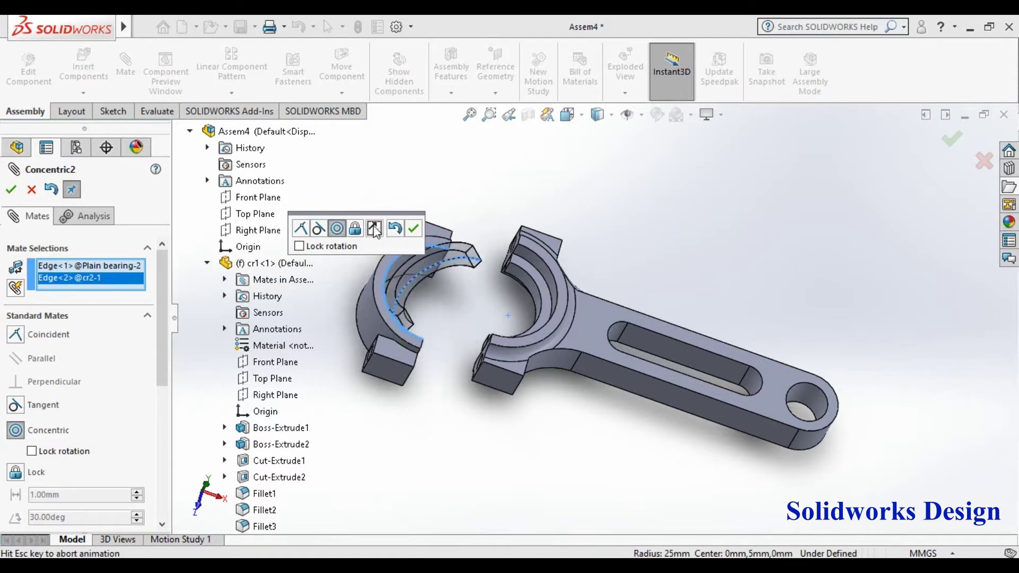
left_click(414, 229)
scroll(430, 337, "down", 4)
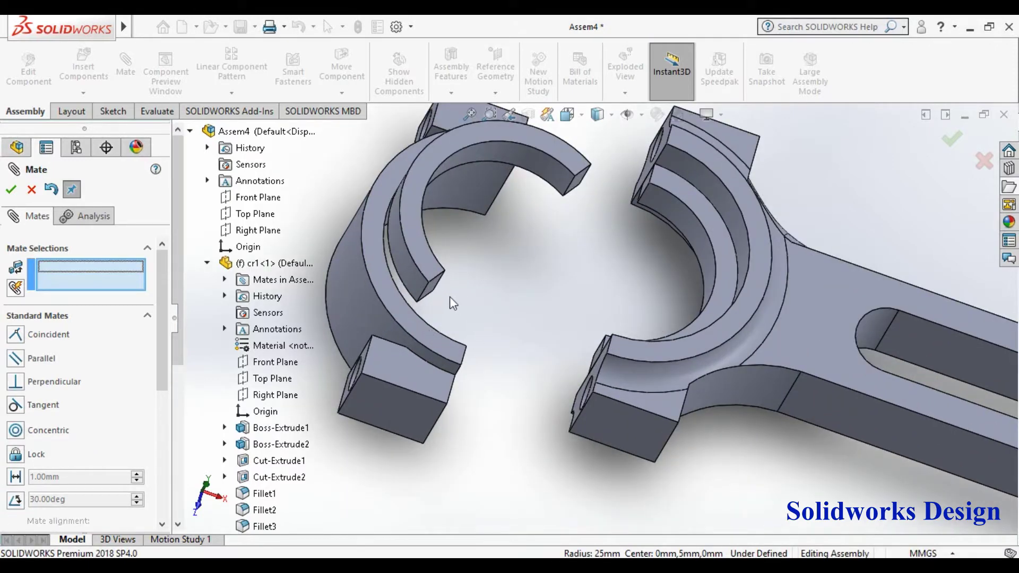
left_click(434, 293)
scroll(541, 323, "up", 4)
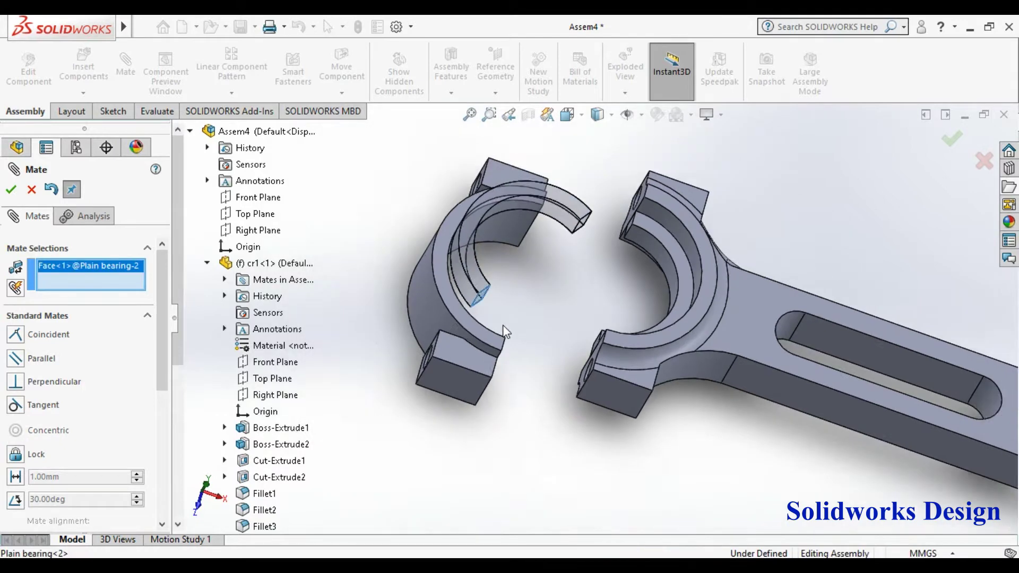
right_click(751, 234)
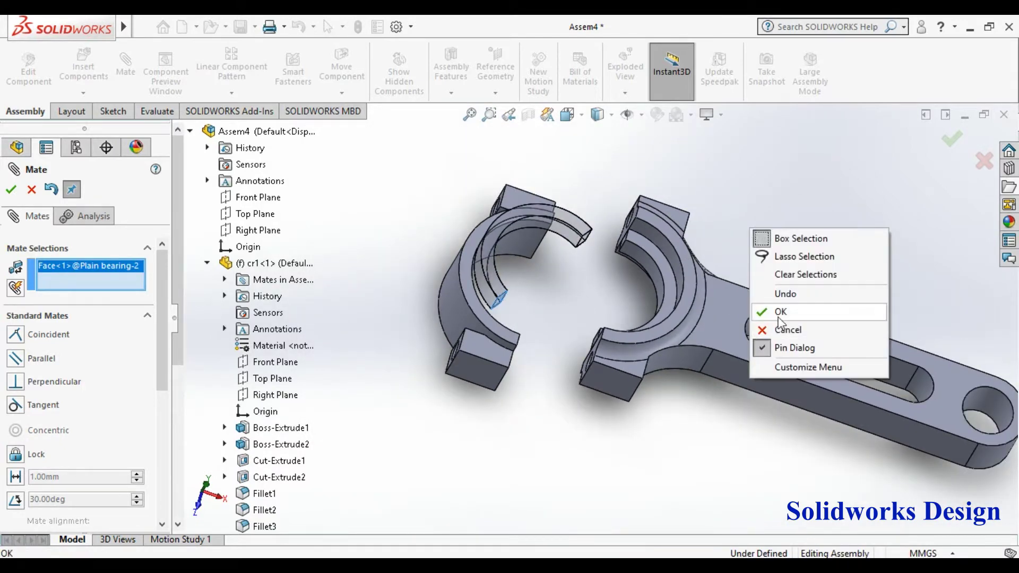
left_click(32, 189)
Step: Add a parallel mate between the second bearing's end face and the cr2 cap's flat joint face around the bolt hole
right_click(347, 231)
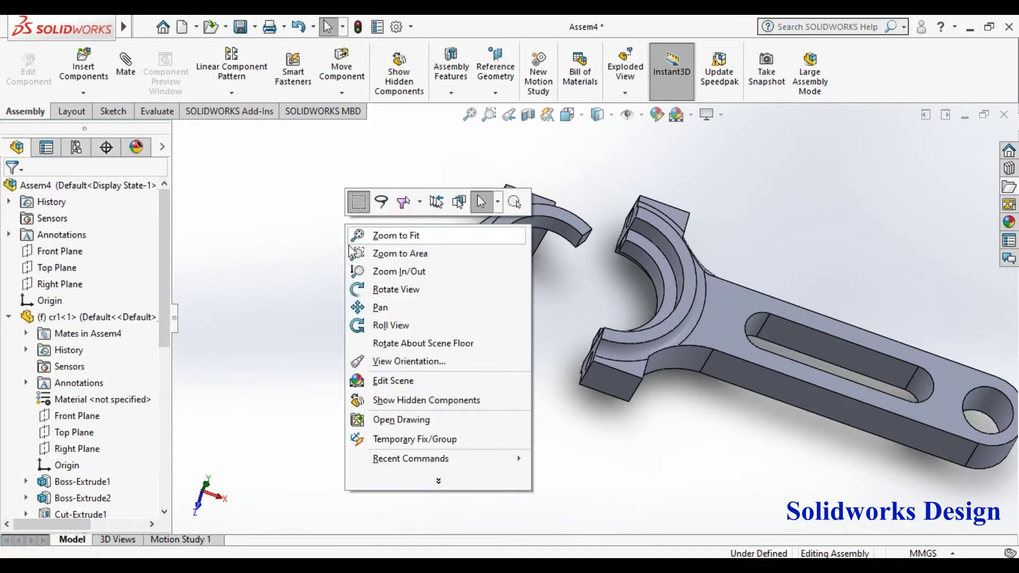
scroll(520, 313, "up", 5)
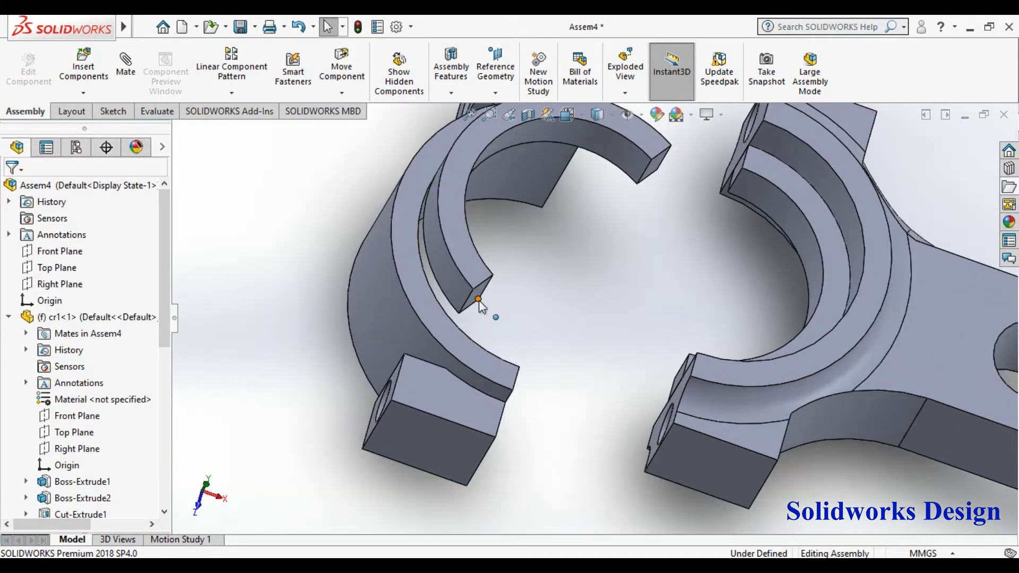
left_click(476, 299)
scroll(339, 333, "down", 5)
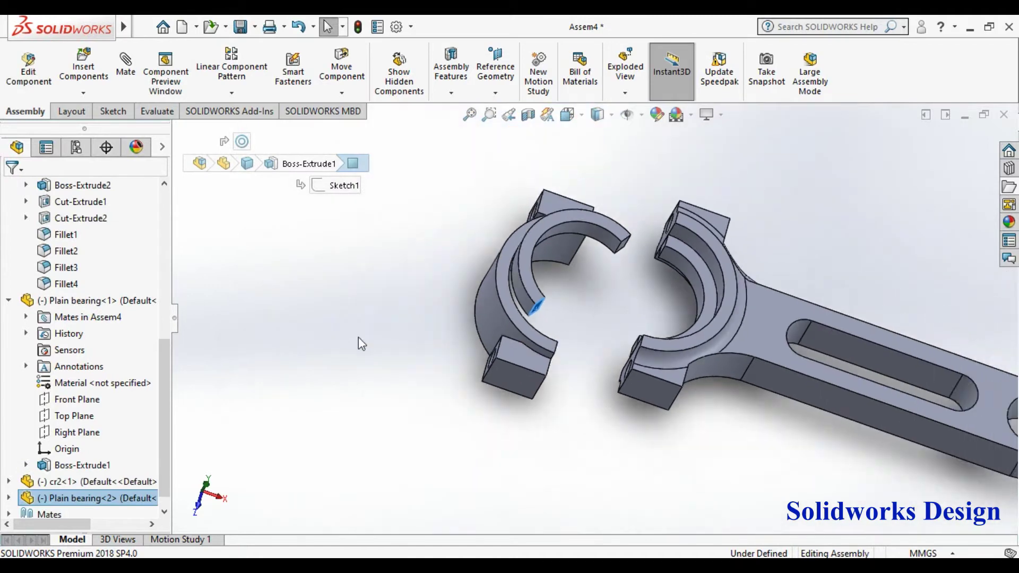
right_click(841, 222)
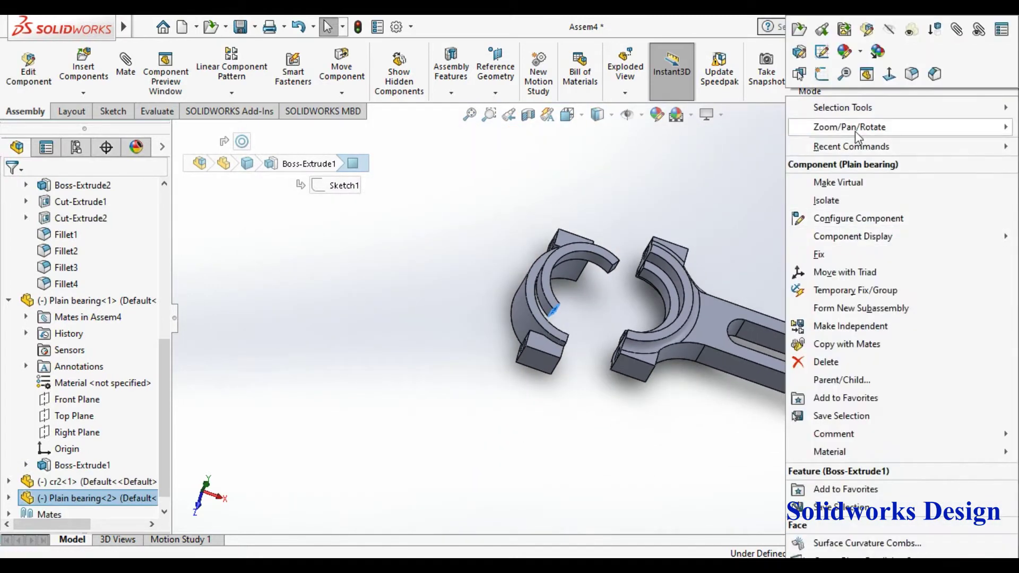
mouse_move(855, 128)
left_click(685, 181)
left_click_drag(686, 183, 698, 236)
scroll(610, 386, "down", 5)
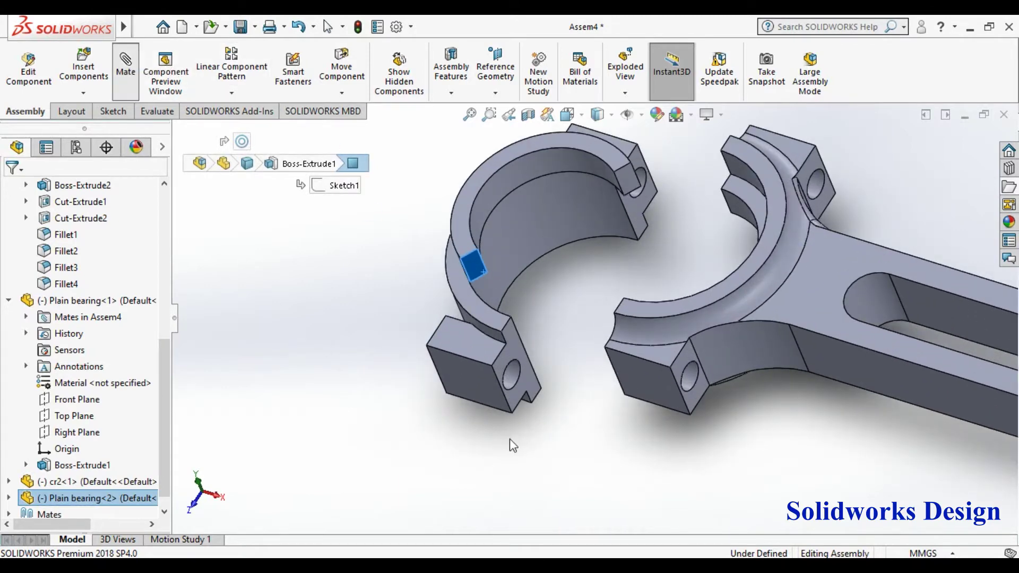
left_click(515, 342)
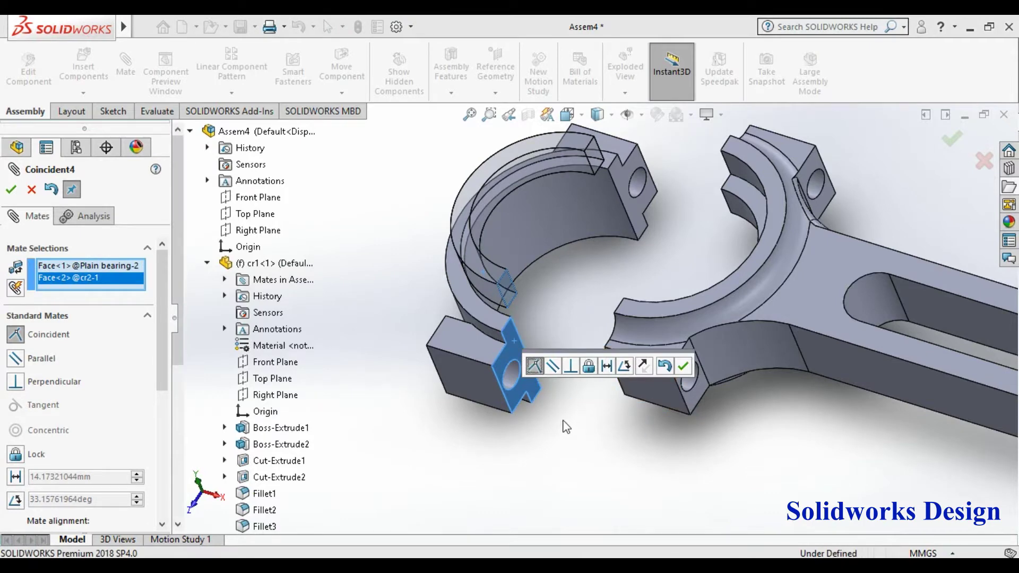
left_click(553, 370)
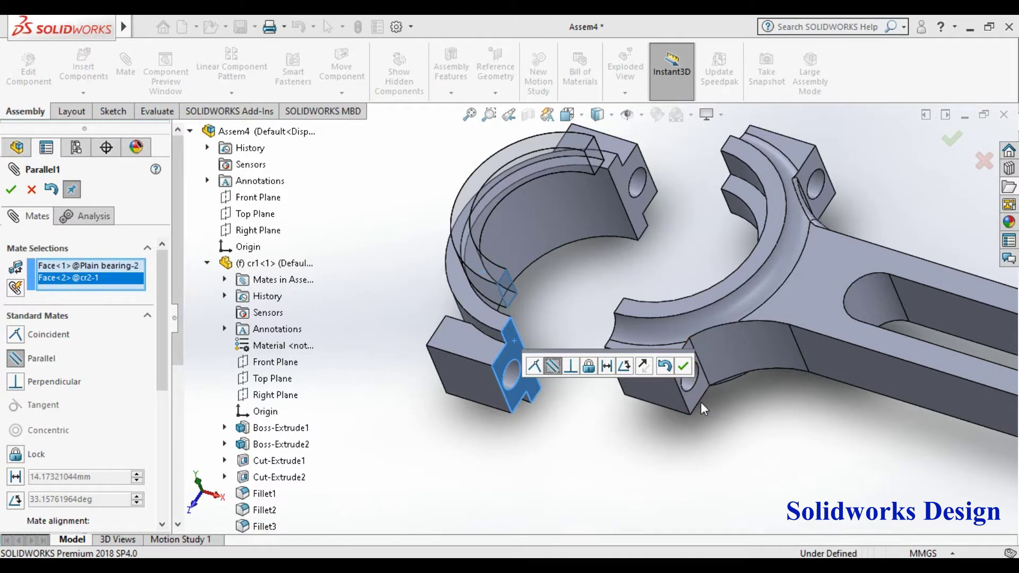
left_click(684, 364)
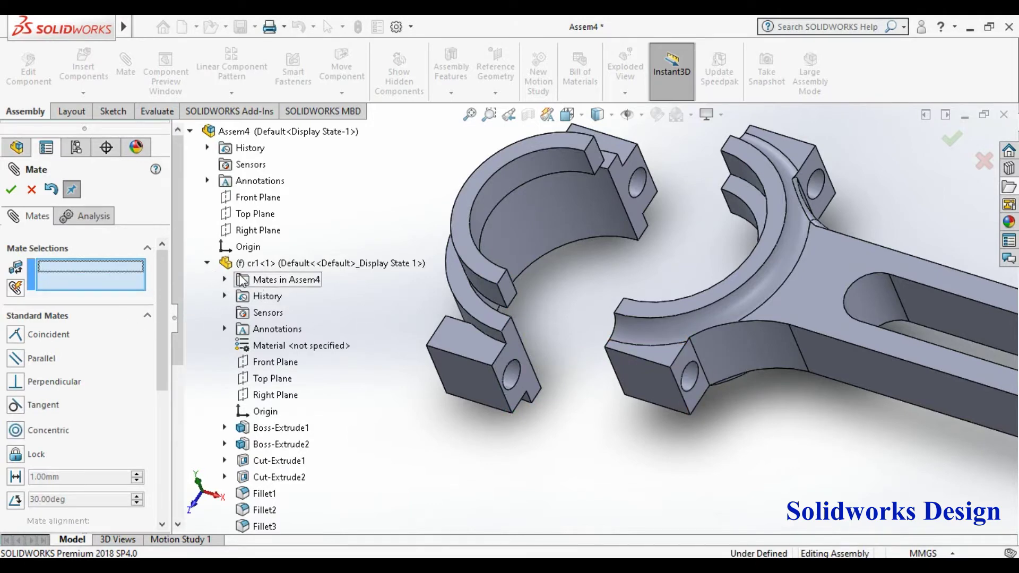
Step: Add a coincident mate between the Top Plane of the second Plain bearing and the Top Plane of the cr2 cap
left_click(206, 262)
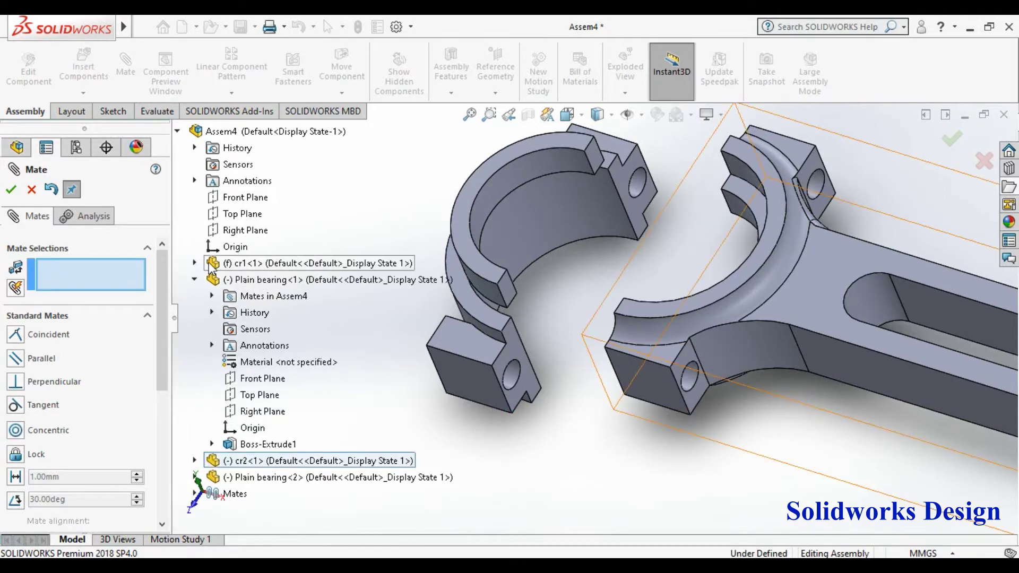
left_click(194, 279)
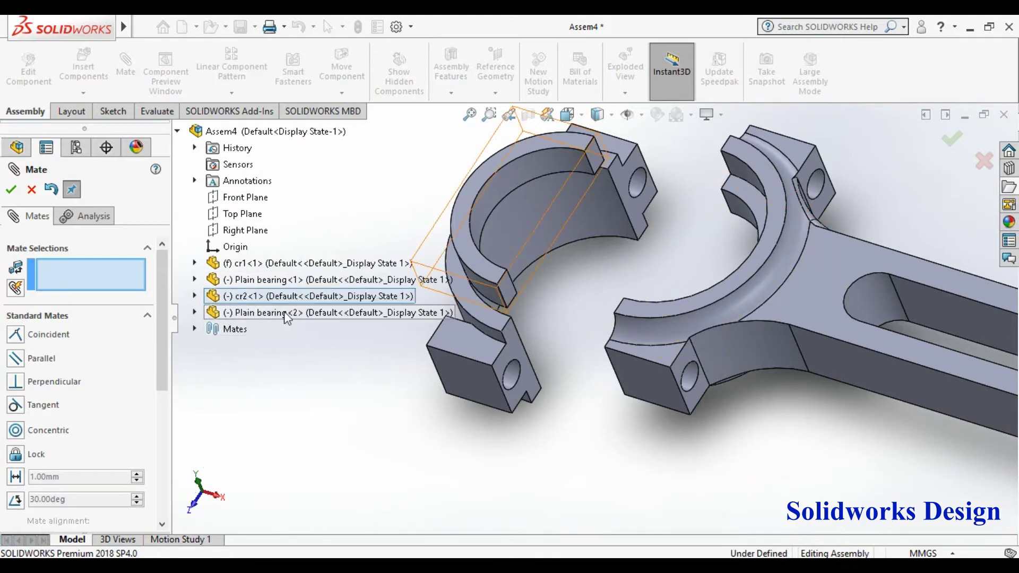
left_click(195, 312)
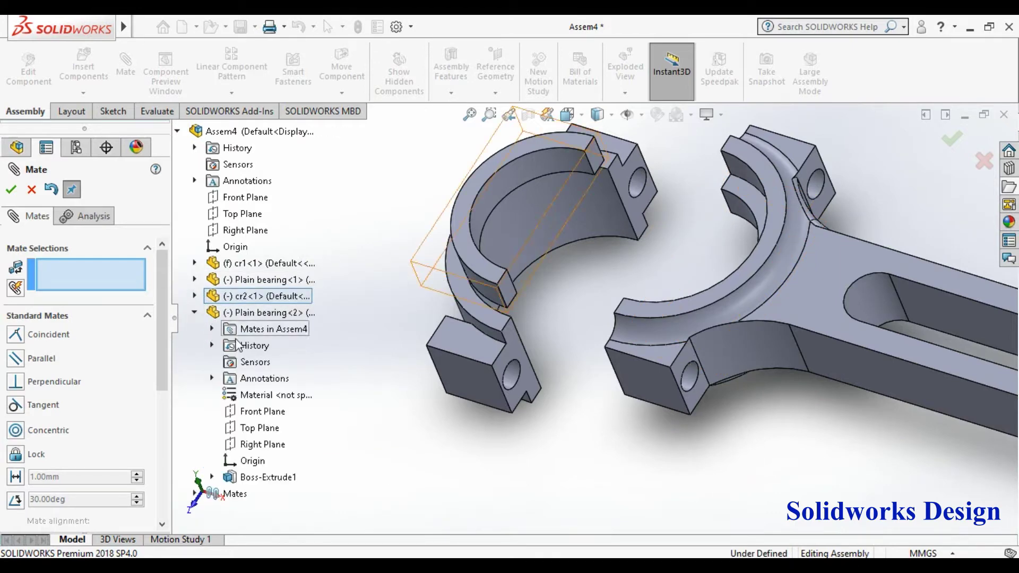
left_click(259, 428)
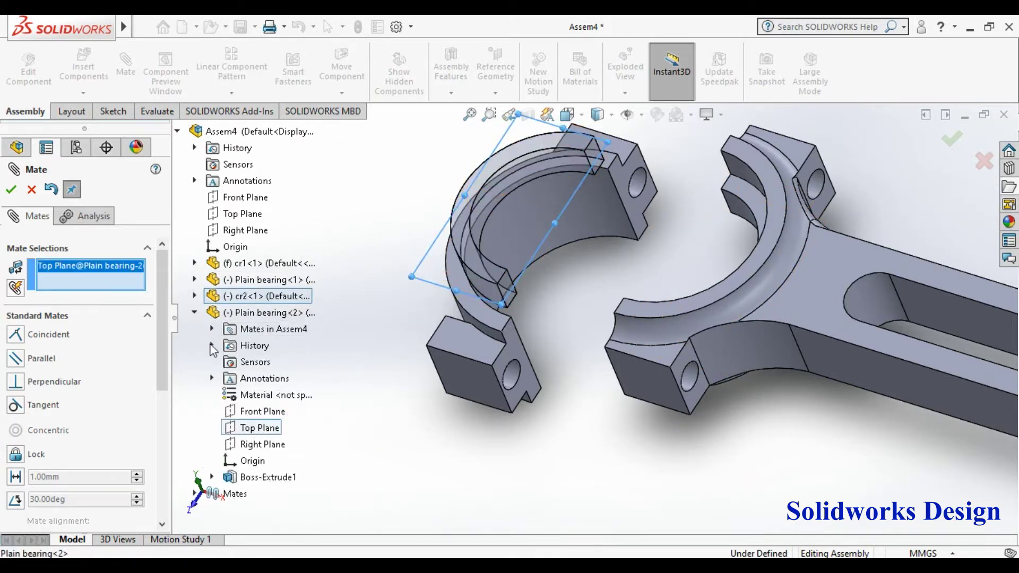
left_click(194, 296)
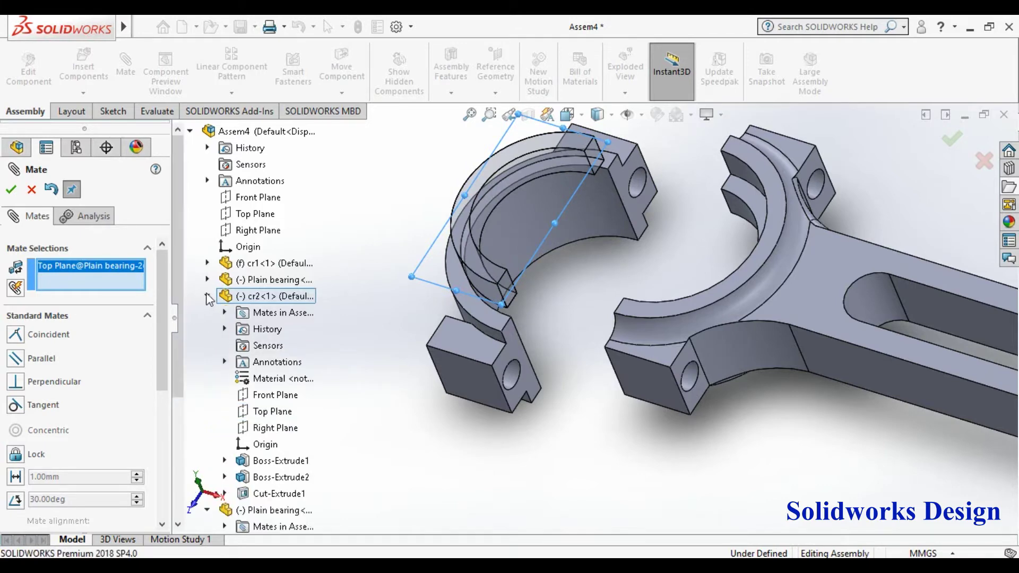
left_click(267, 411)
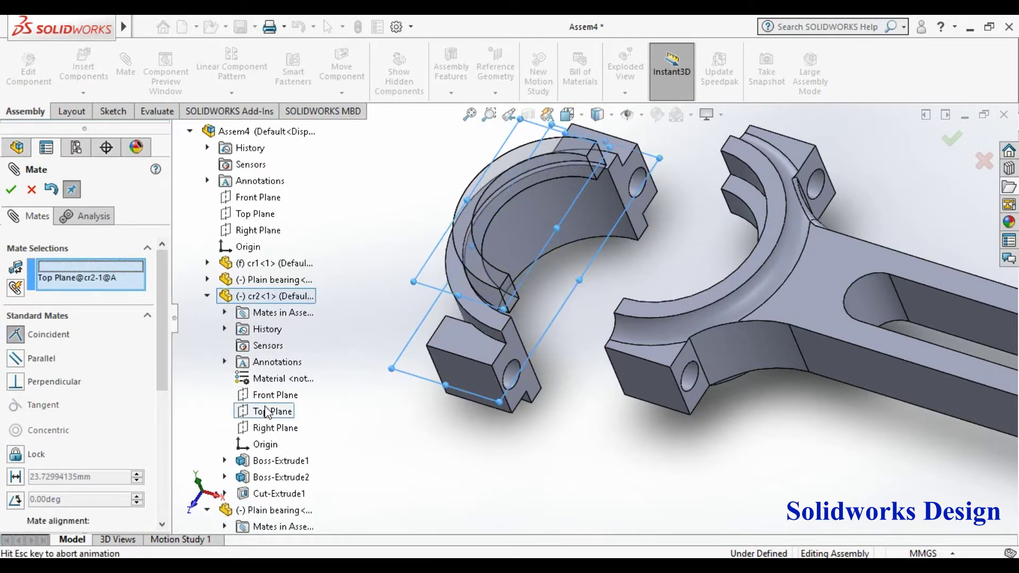
left_click(18, 190)
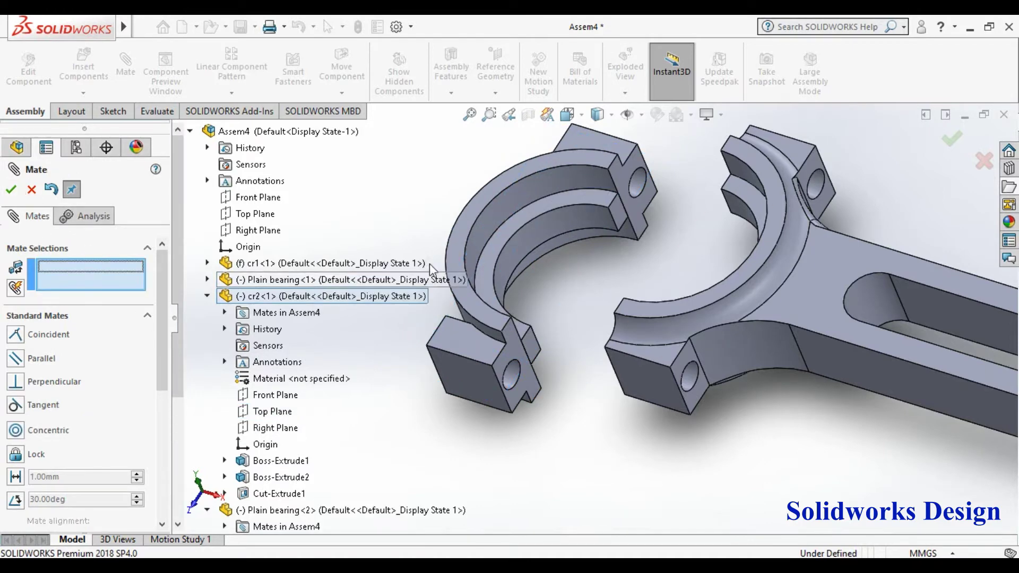
left_click(13, 191)
Step: Add a concentric mate between the cr2 cap's far bolt hole and the matching bolt hole in the cr1 rod
scroll(666, 241, "down", 3)
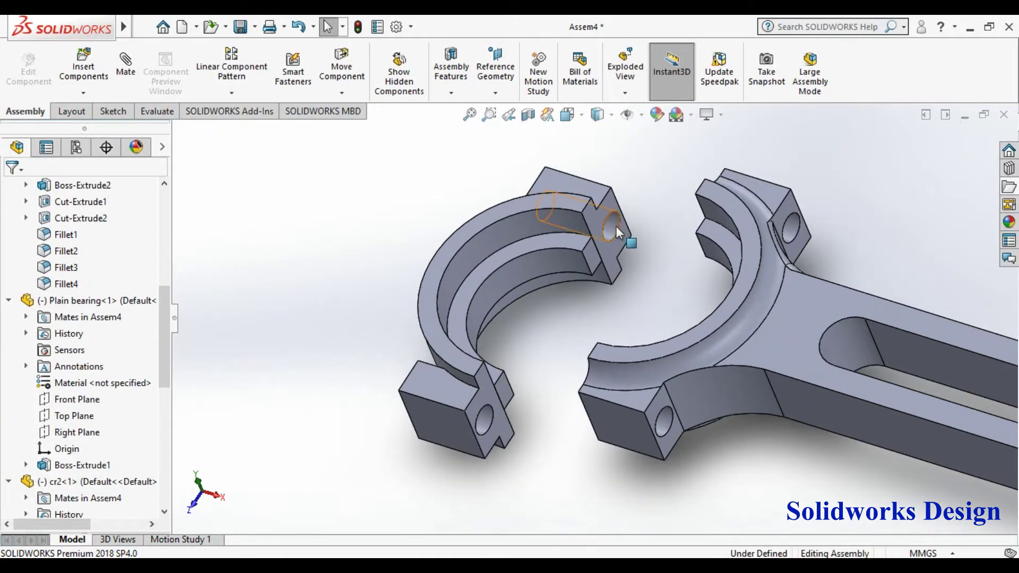
left_click(616, 226)
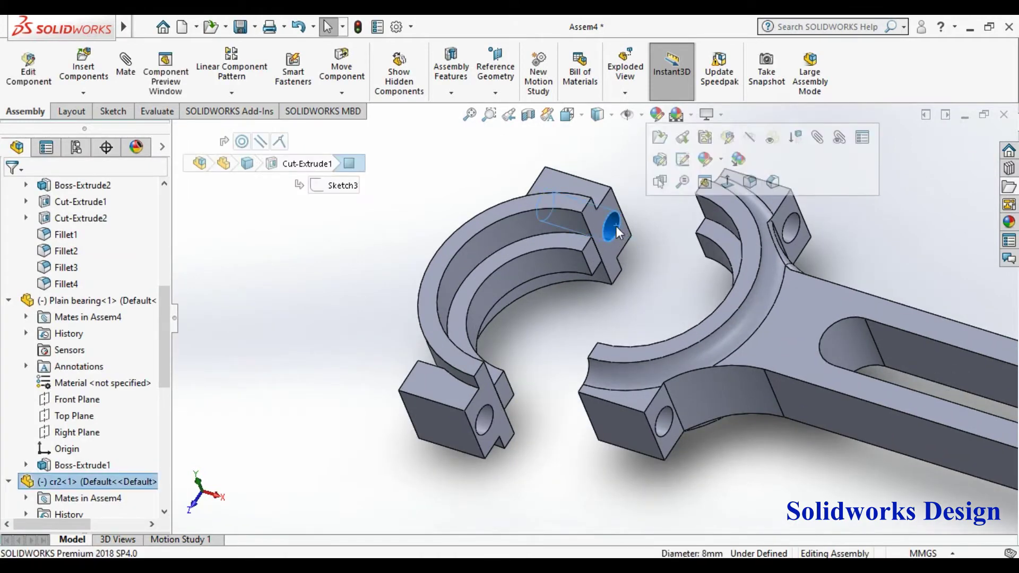
left_click(125, 81)
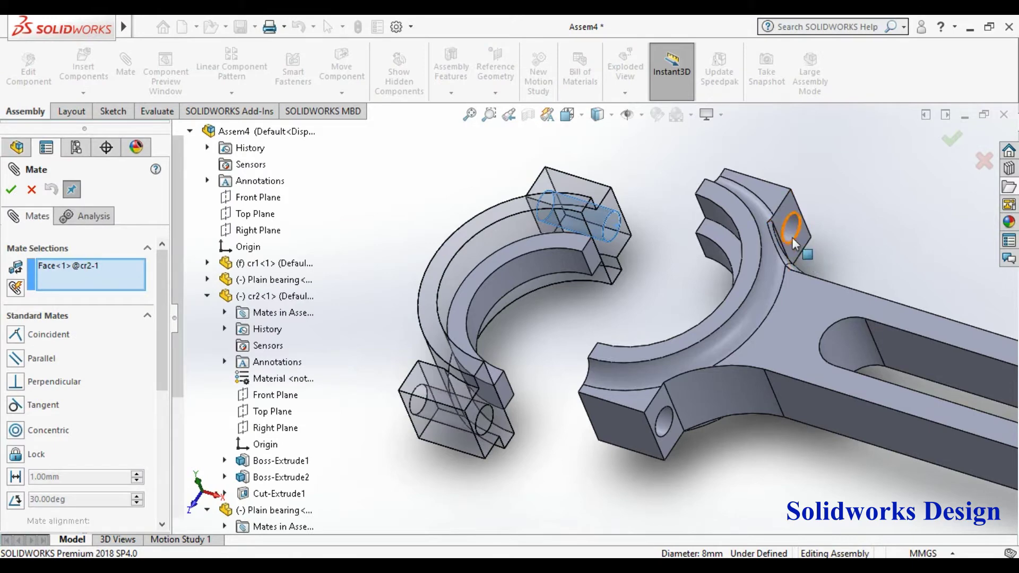
left_click(792, 237)
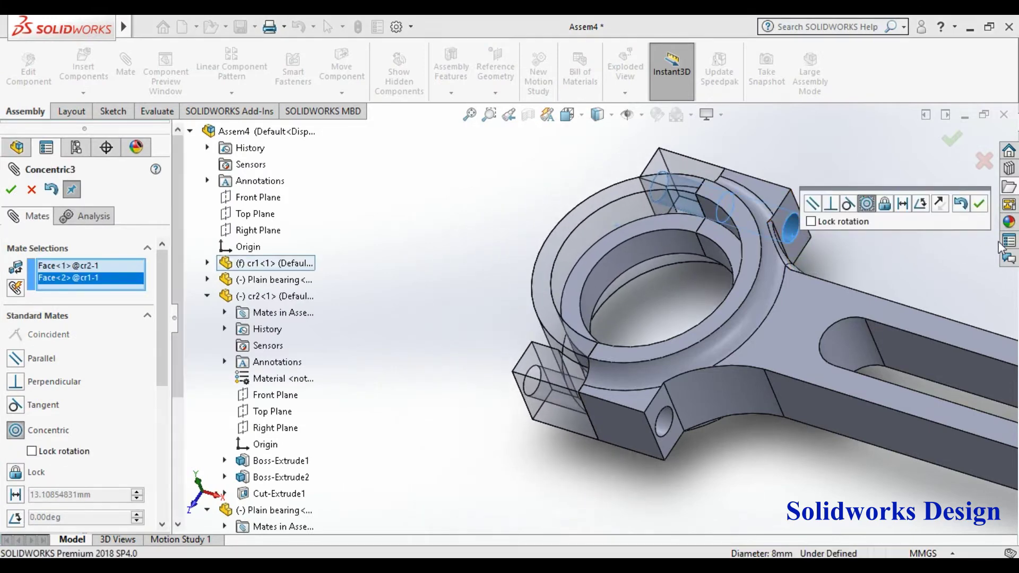
left_click(979, 204)
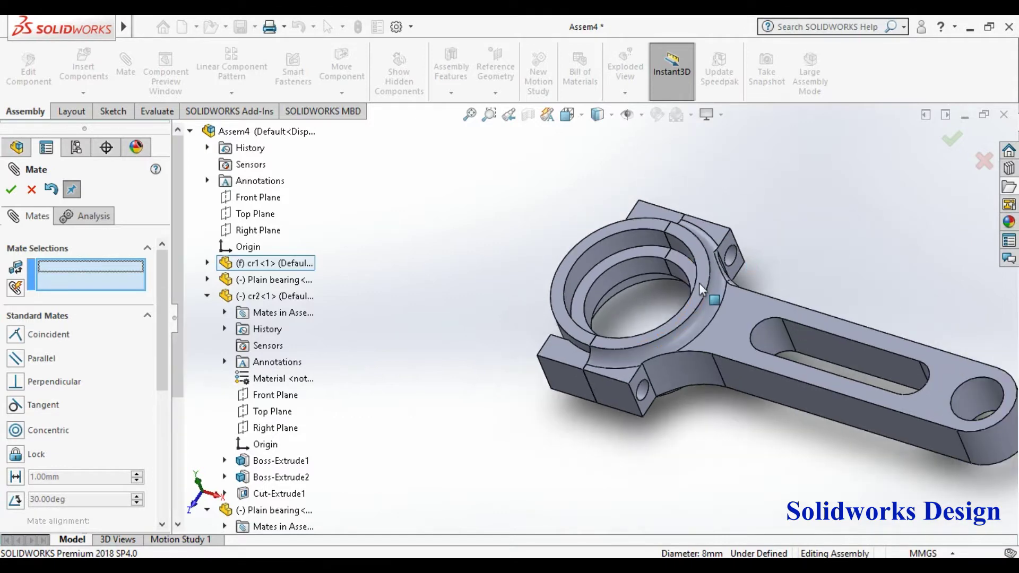
left_click(10, 189)
Step: Insert the screw part and place it in the open space beside the cap end of the connecting rod
left_click(83, 69)
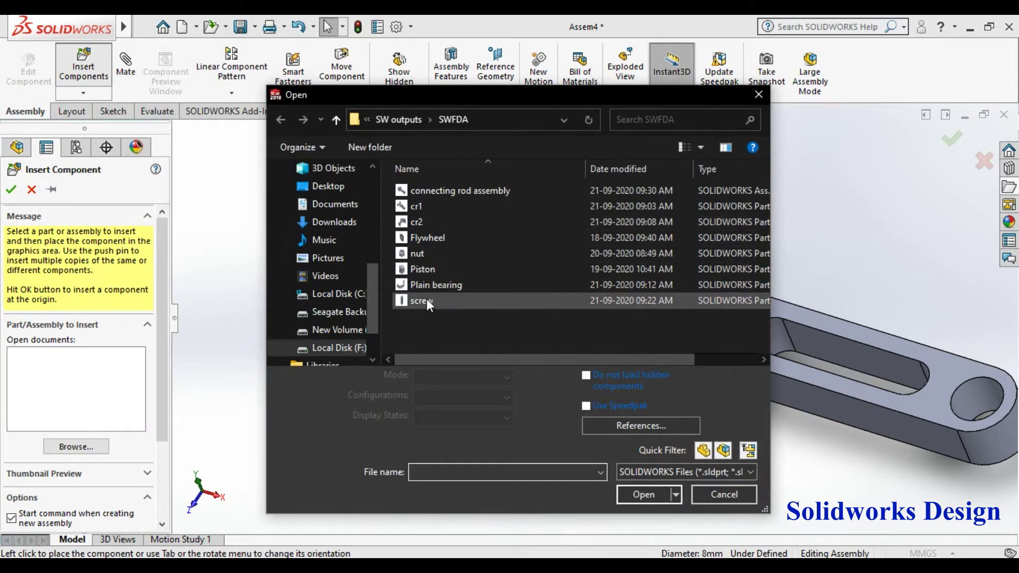
double_click(425, 298)
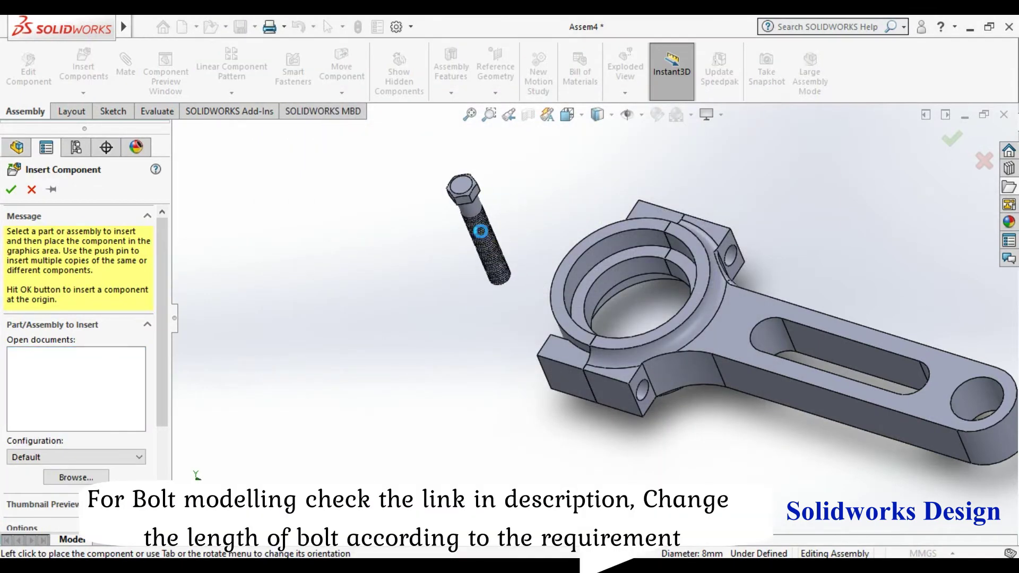
left_click(480, 231)
Step: Add a concentric mate between the screw's shank and cr1's far bolt hole, flipping the alignment so the head sits on the cap side
scroll(483, 230, "up", 3)
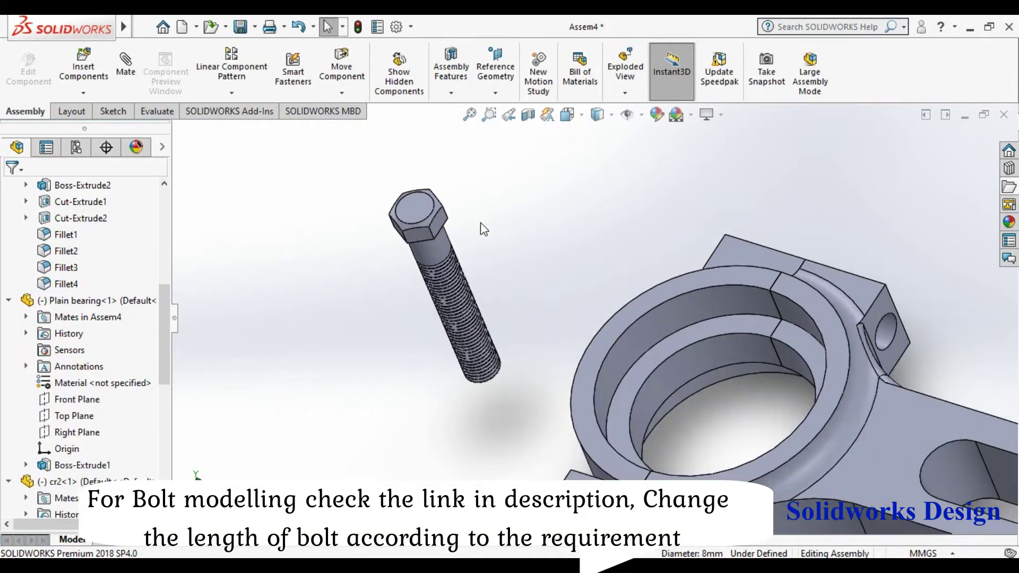
left_click(449, 243)
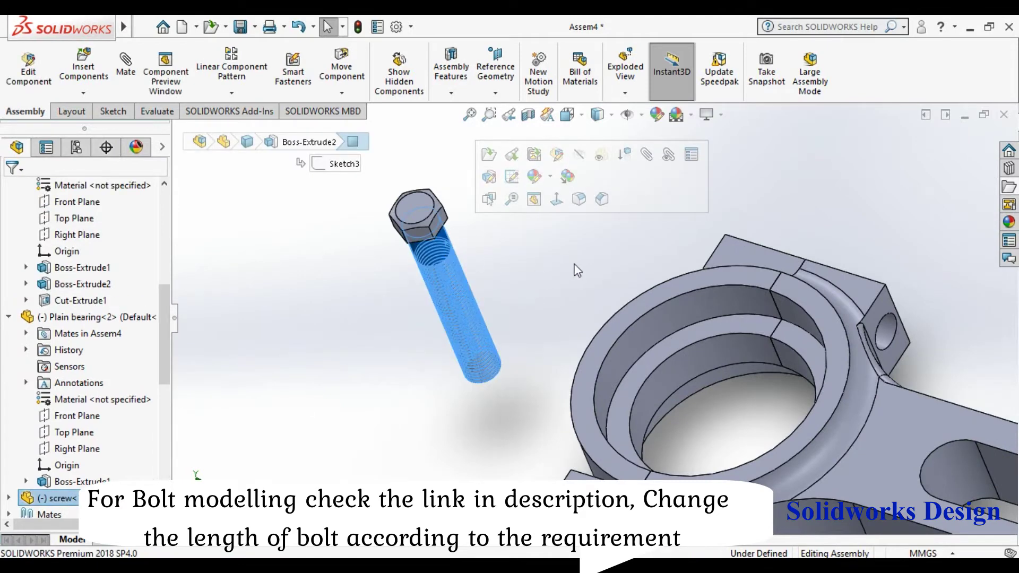
left_click(350, 196)
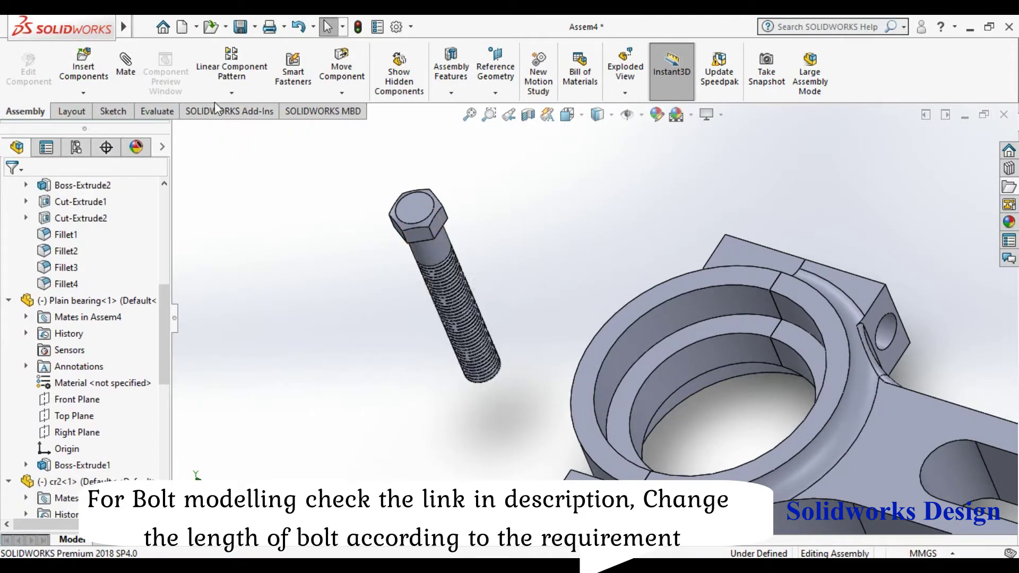
left_click(431, 255)
scroll(650, 308, "up", 3)
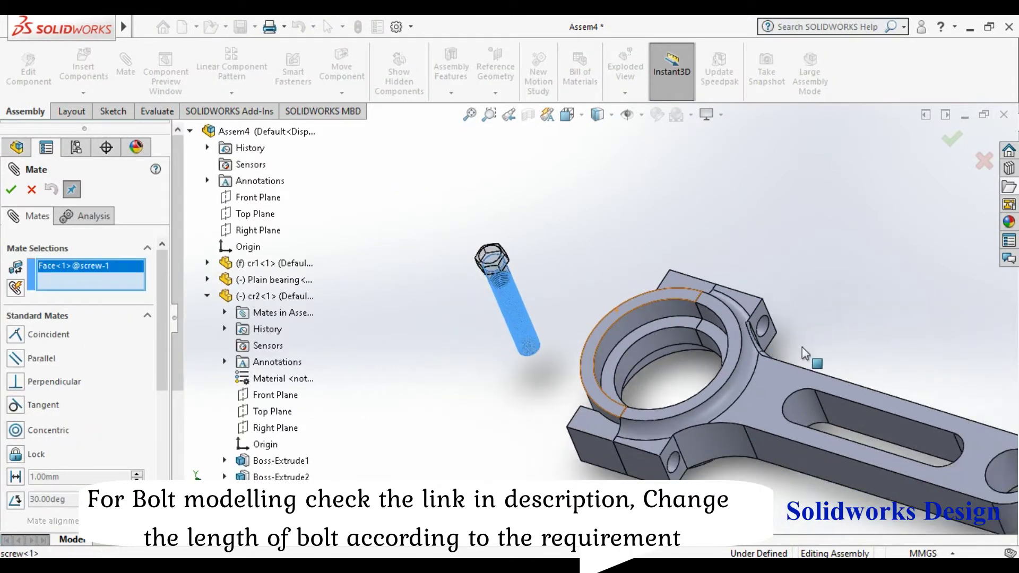
left_click(765, 325)
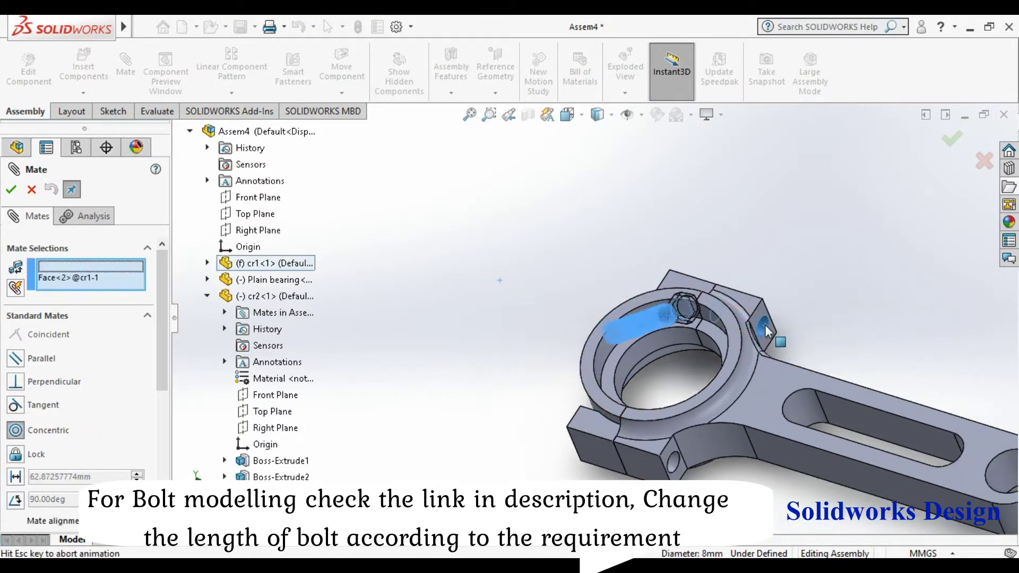
left_click(913, 350)
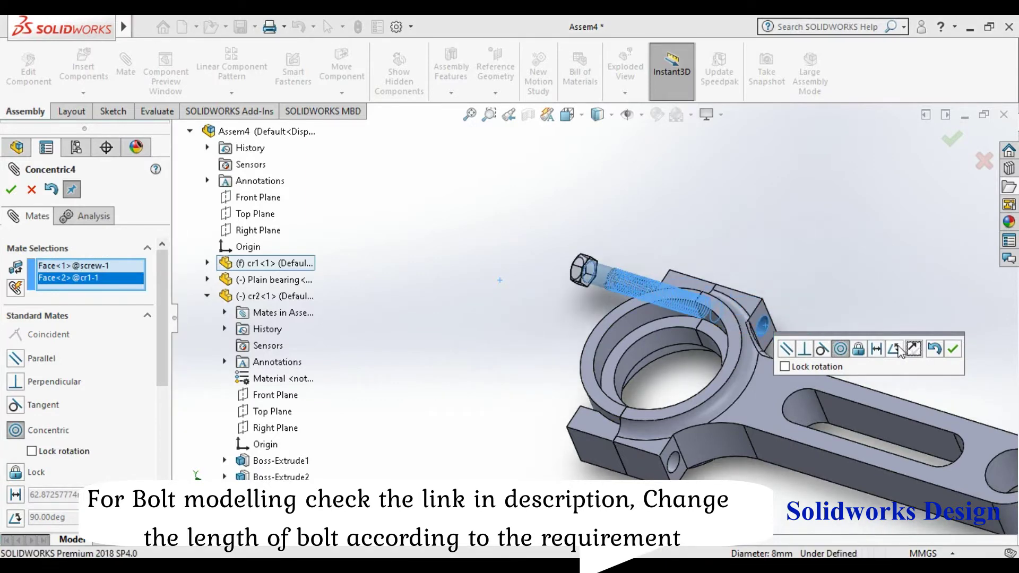
left_click(953, 349)
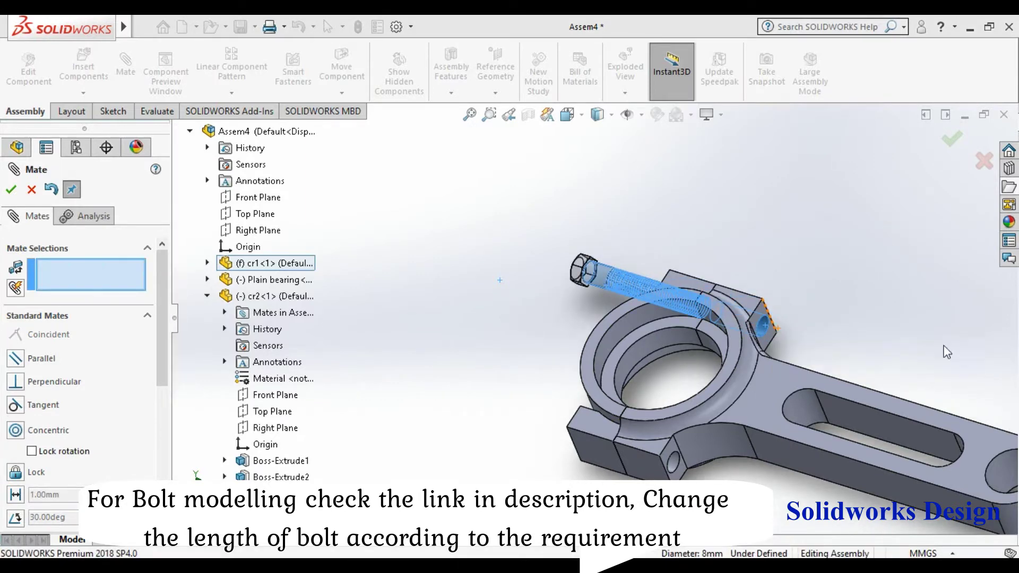
scroll(690, 263, "down", 4)
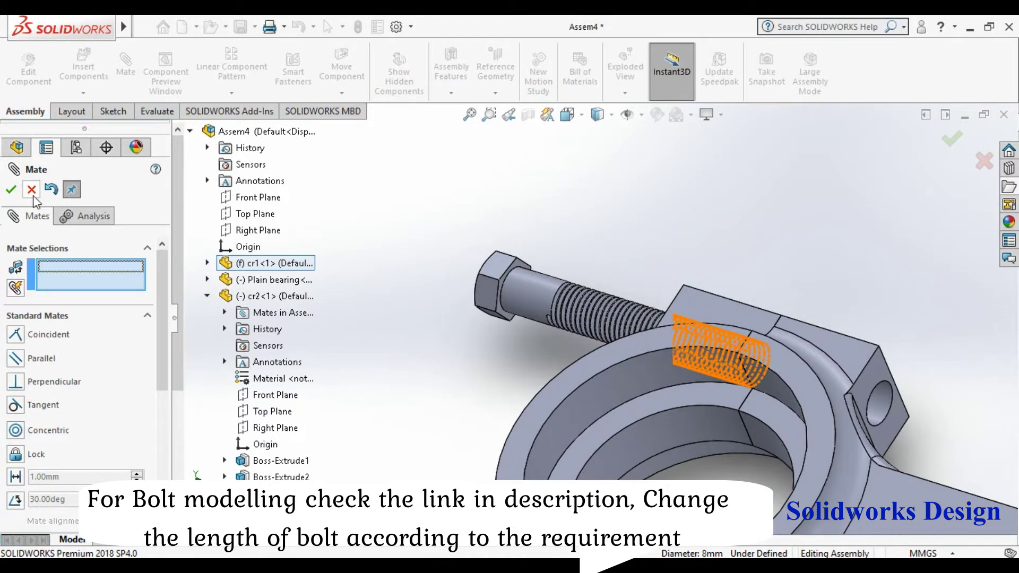
left_click(10, 189)
Step: Add a coincident mate between the underside of the screw head and the cr2 cap's outer flat face around the bolt hole
scroll(610, 236, "down", 4)
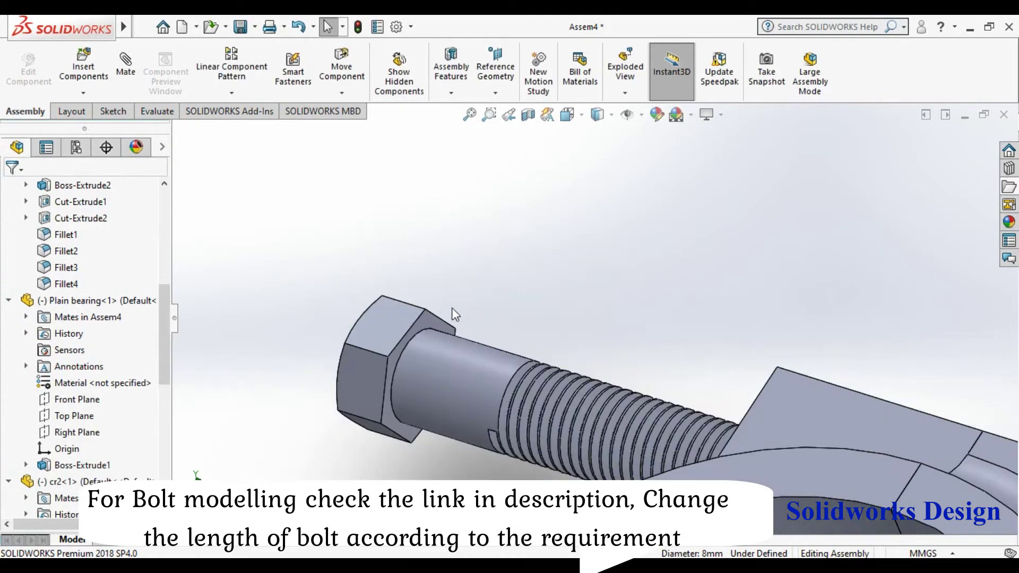
left_click(432, 321)
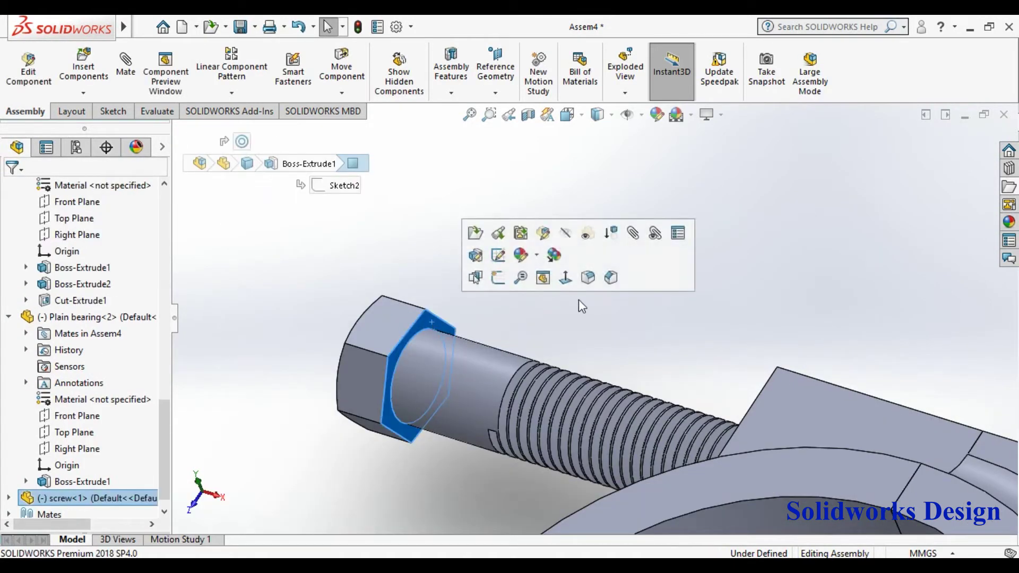
scroll(610, 318, "up", 5)
right_click(757, 240)
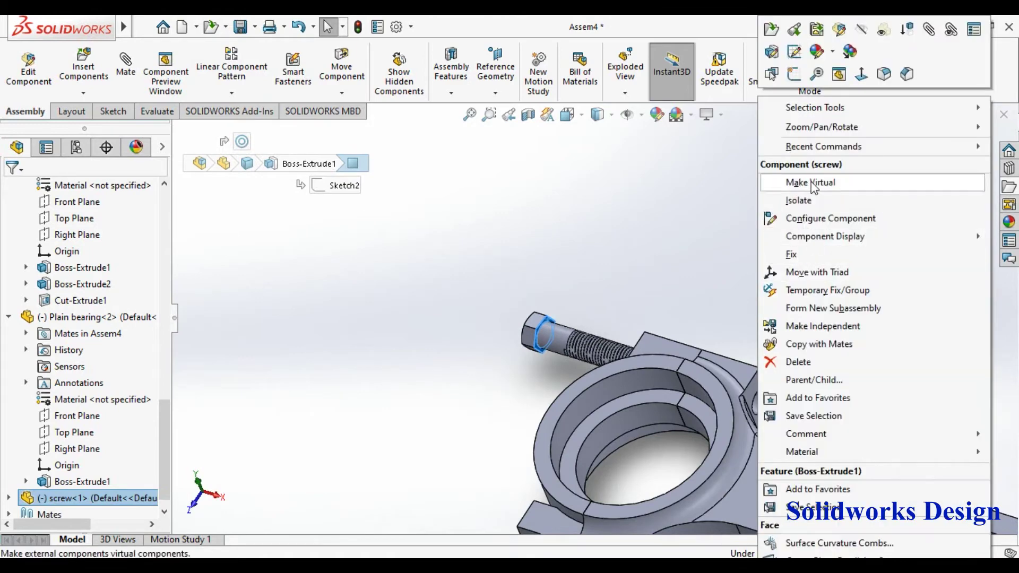
mouse_move(825, 147)
left_click(675, 182)
left_click_drag(530, 319, 329, 344)
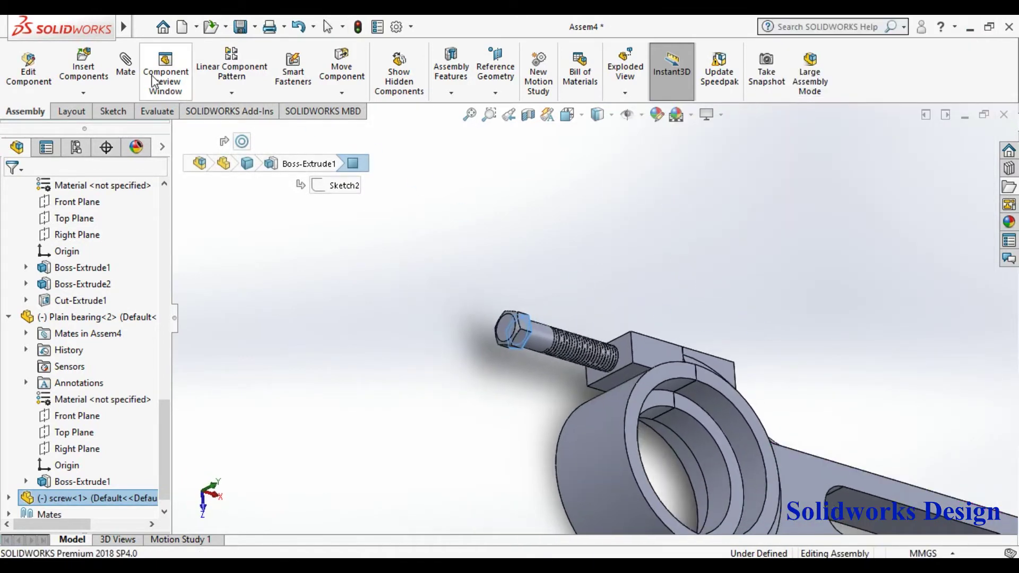
left_click(626, 348)
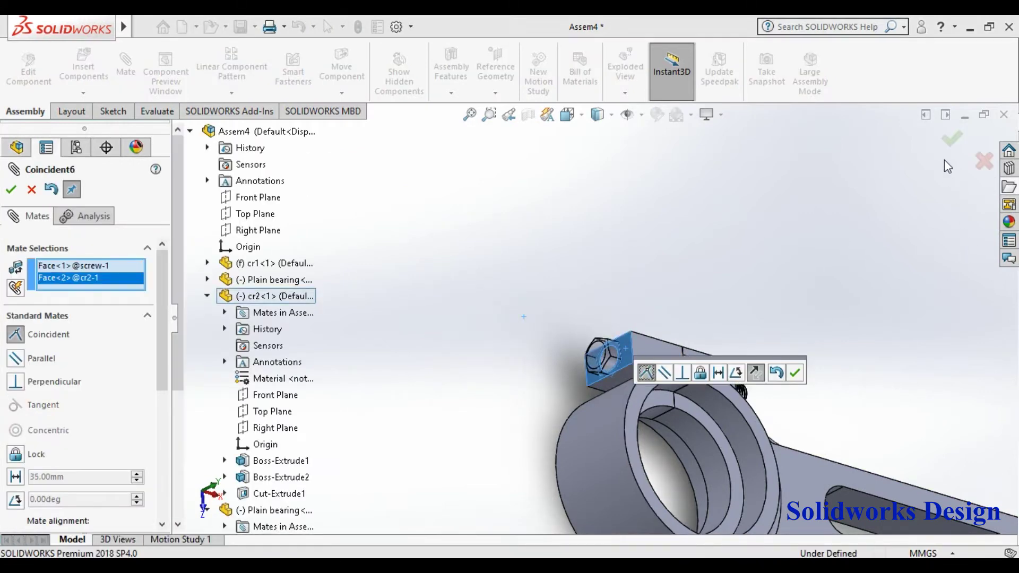
left_click(952, 139)
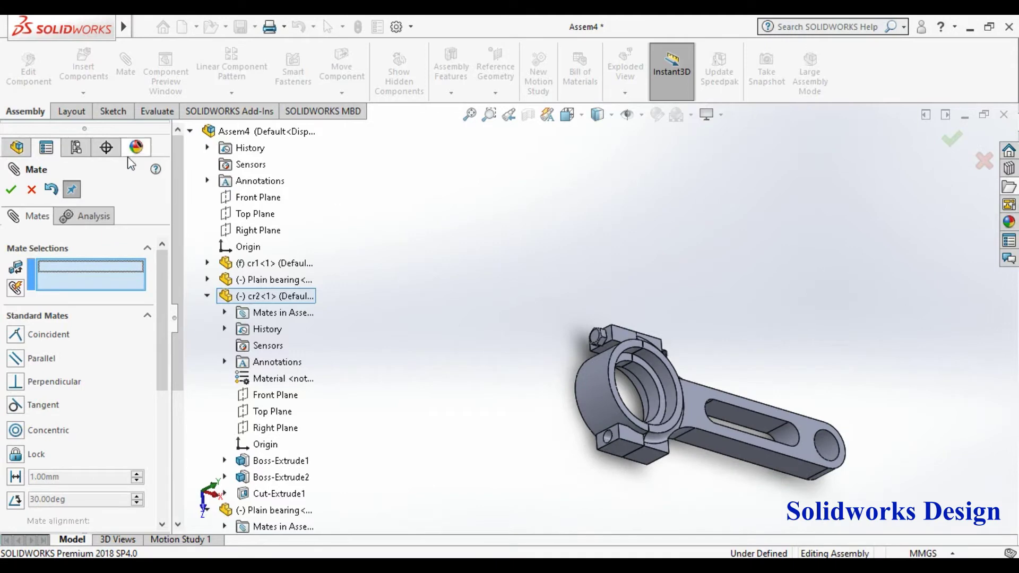
left_click(12, 190)
Step: Insert the nut part and place it in the open space near the threaded end of the screw
left_click(84, 67)
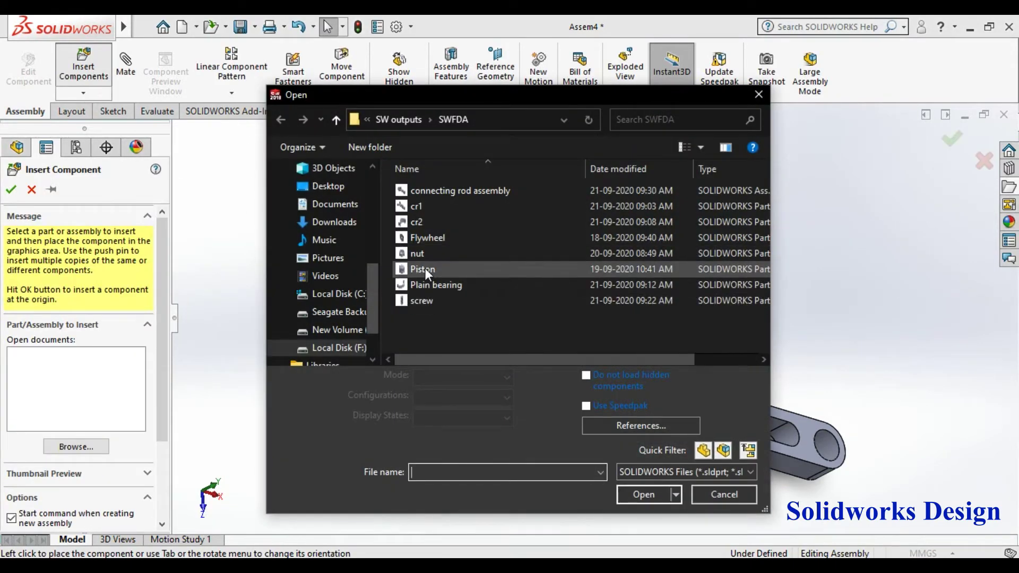
left_click(423, 255)
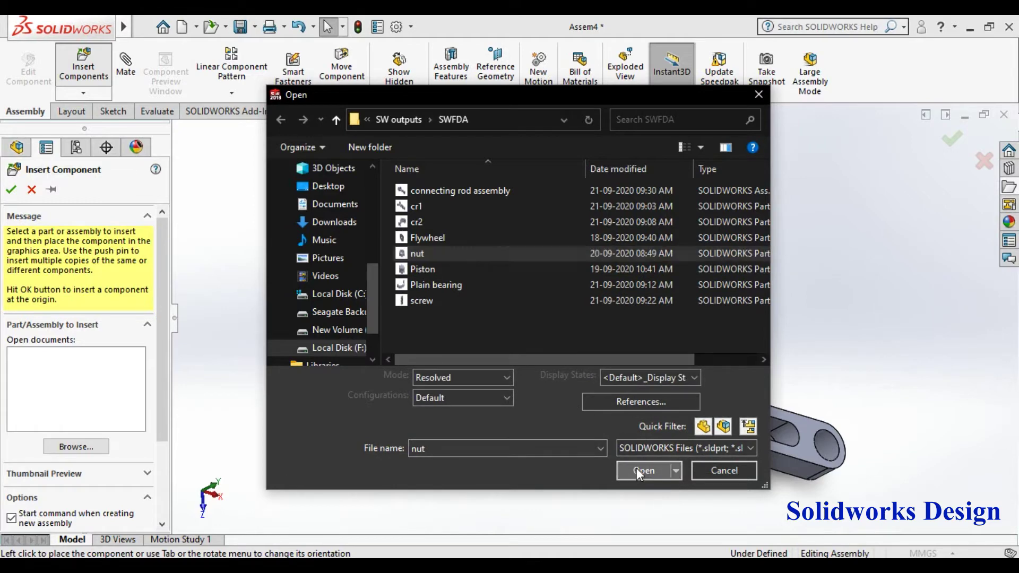
left_click(639, 470)
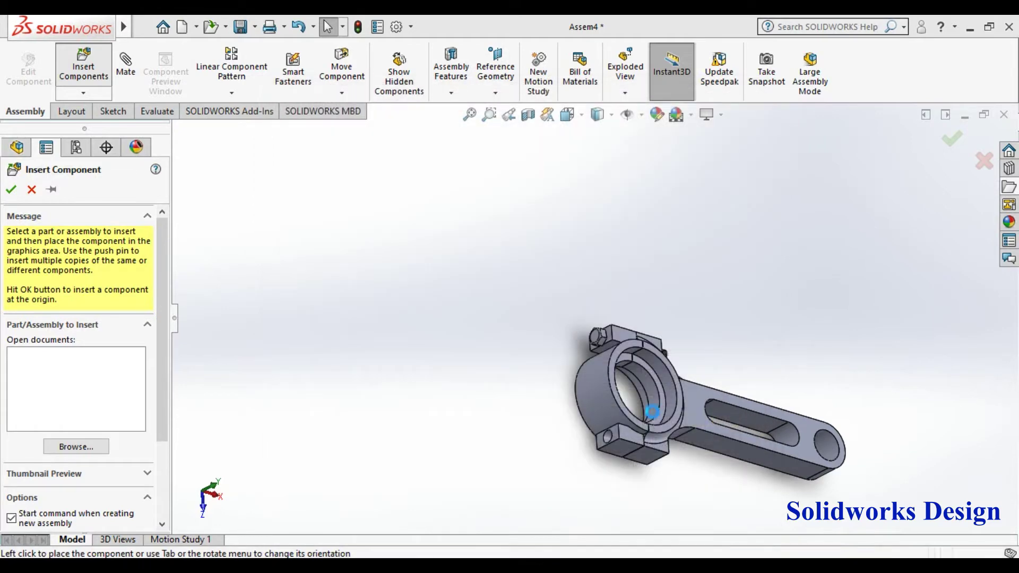
left_click(806, 332)
Step: Add a concentric mate between the nut's circular end edge and the circular edge on the screw head
right_click(835, 268)
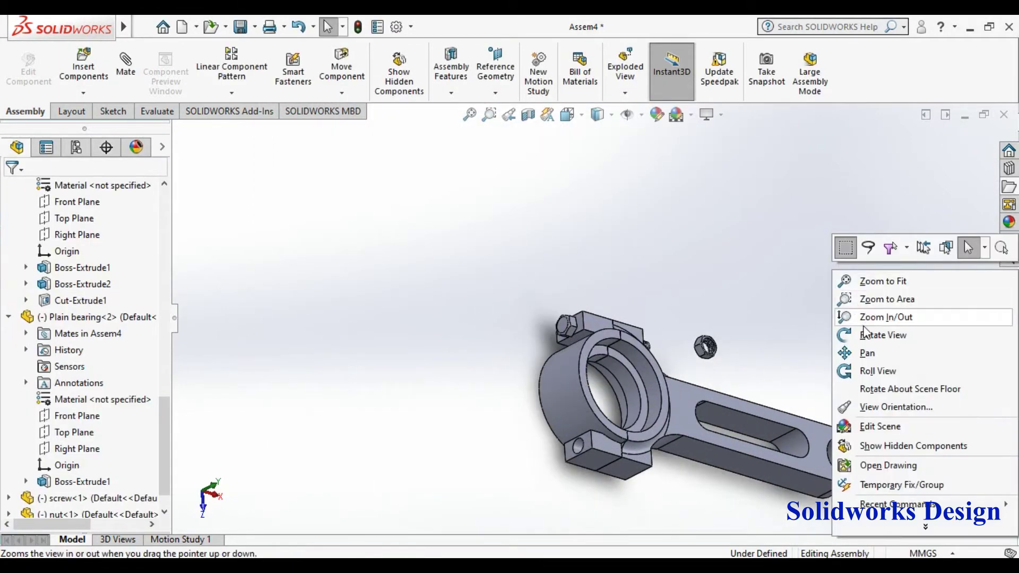
scroll(733, 324, "down", 5)
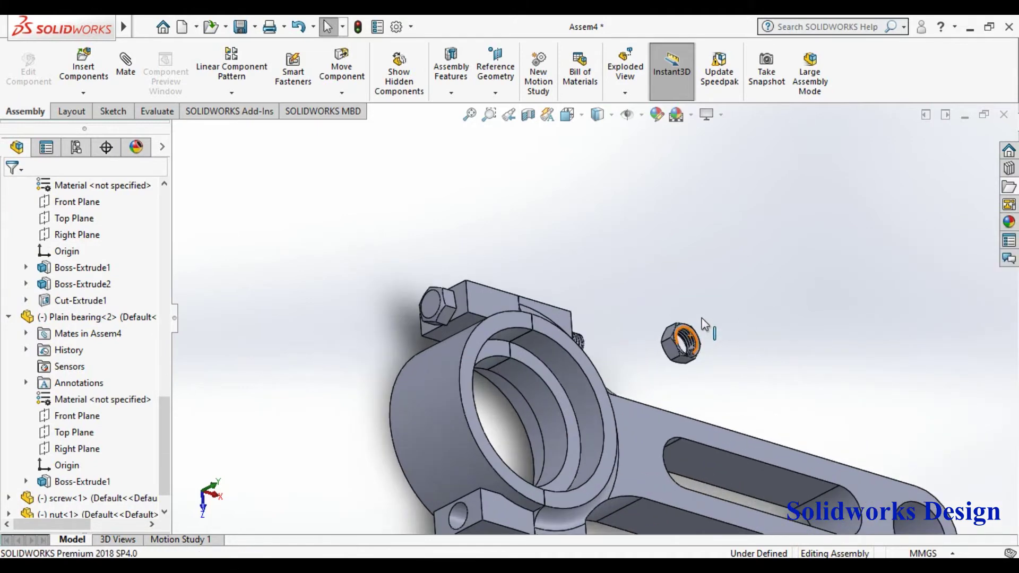
scroll(654, 318, "down", 5)
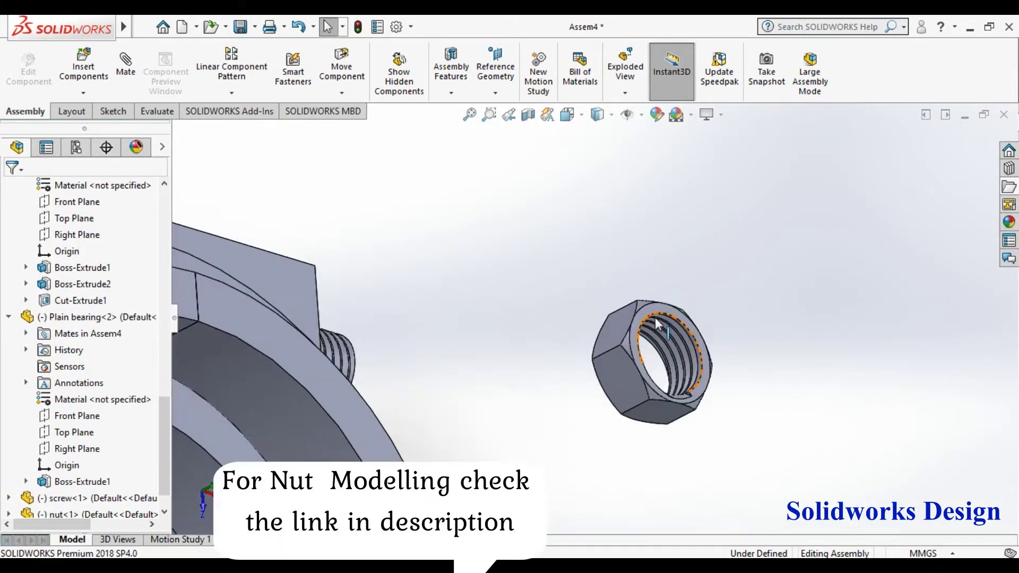
left_click(626, 302)
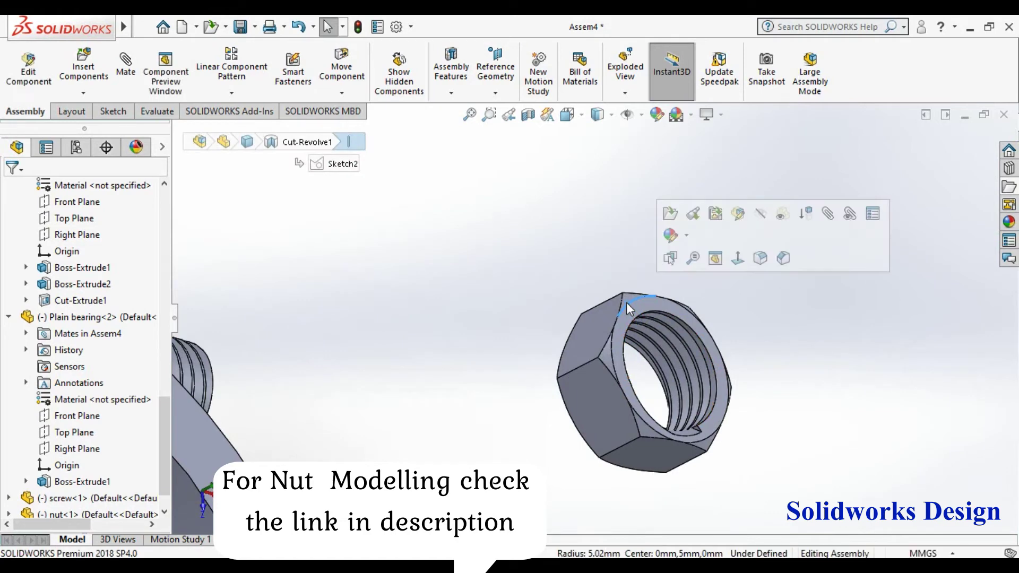
scroll(626, 302, "up", 4)
scroll(626, 302, "up", 3)
left_click(126, 69)
scroll(358, 301, "down", 6)
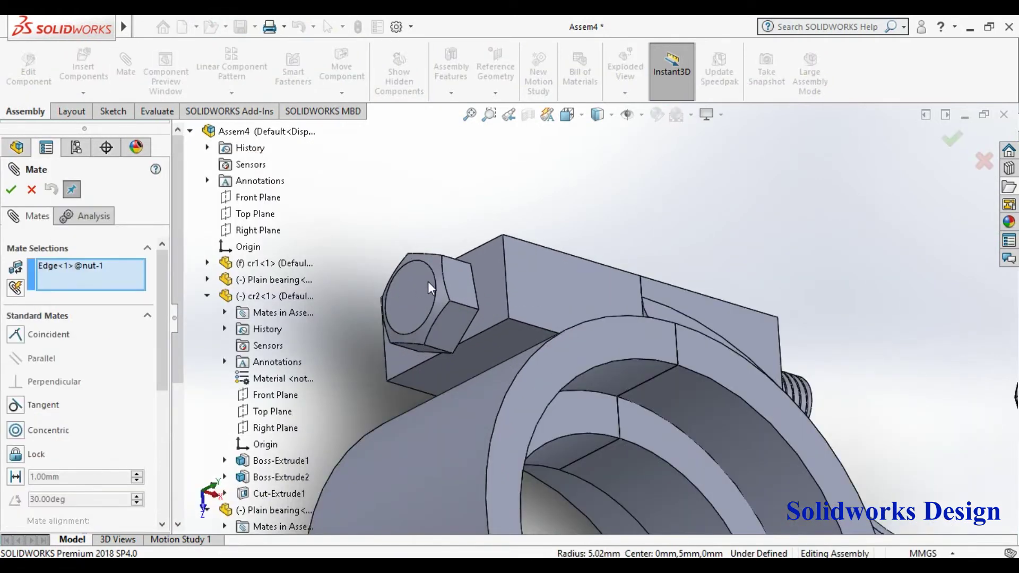
left_click(431, 281)
scroll(432, 282, "up", 3)
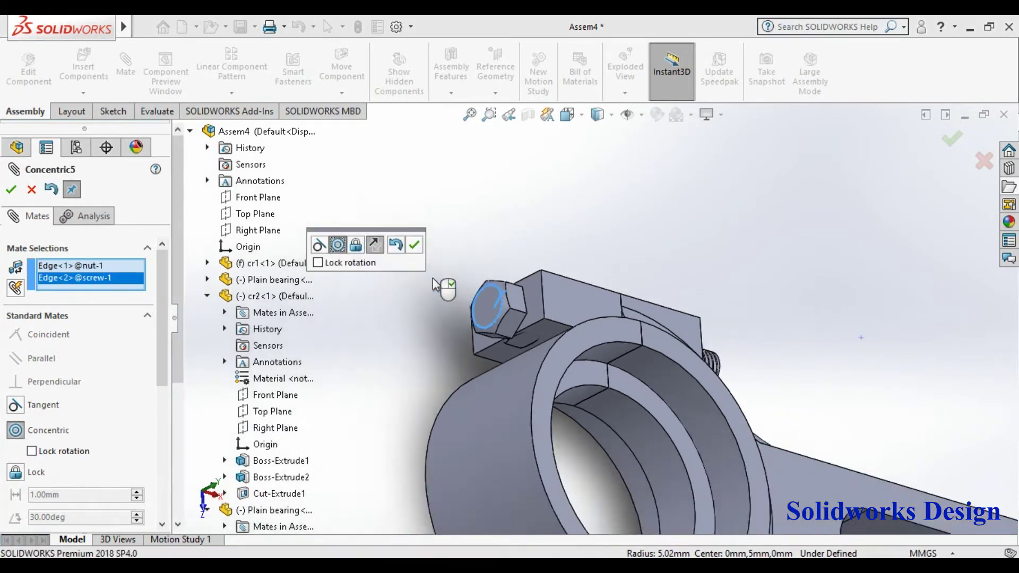
key("z")
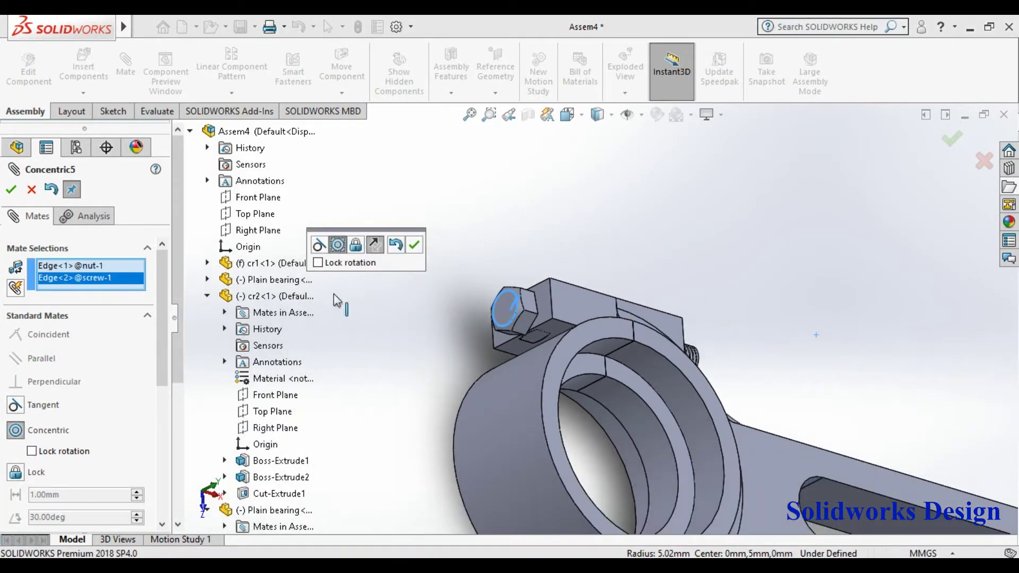
left_click(415, 245)
Step: Slide the nut along the screw's axis out of the rod body to the exposed threaded end
left_click_drag(520, 324, 626, 291)
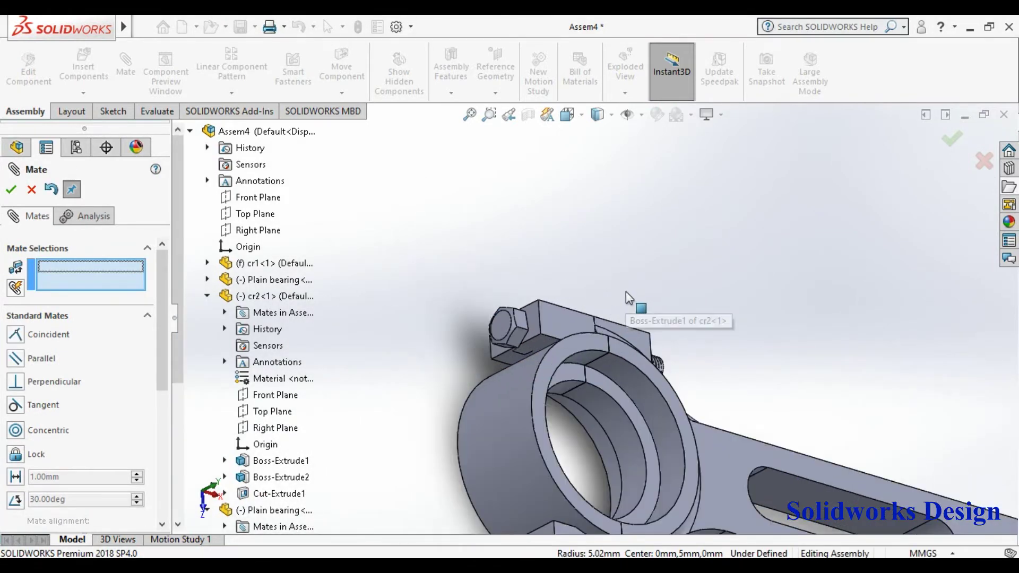
right_click(760, 254)
left_click(790, 332)
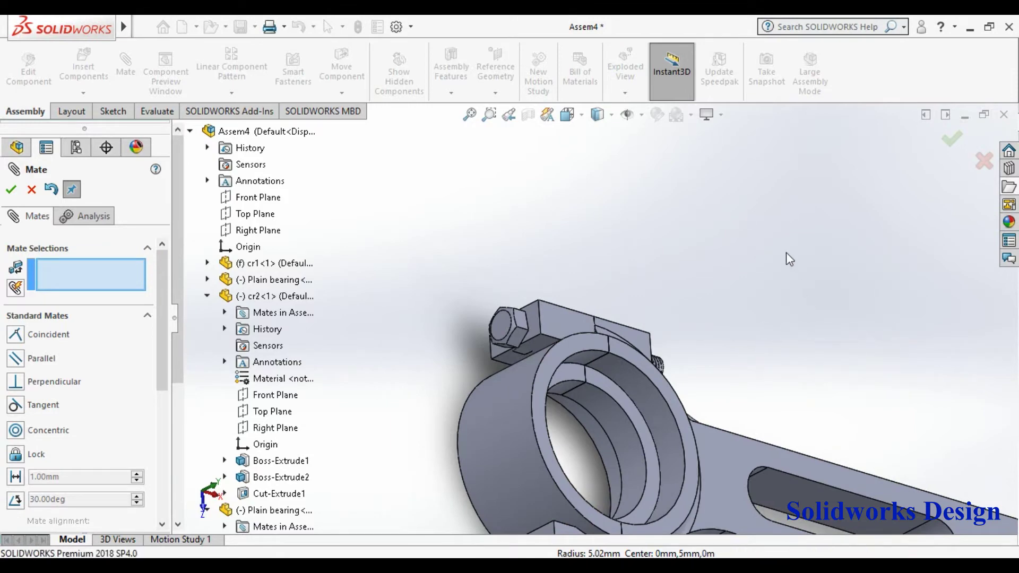
right_click(789, 266)
left_click(822, 307)
left_click_drag(821, 307, 641, 296)
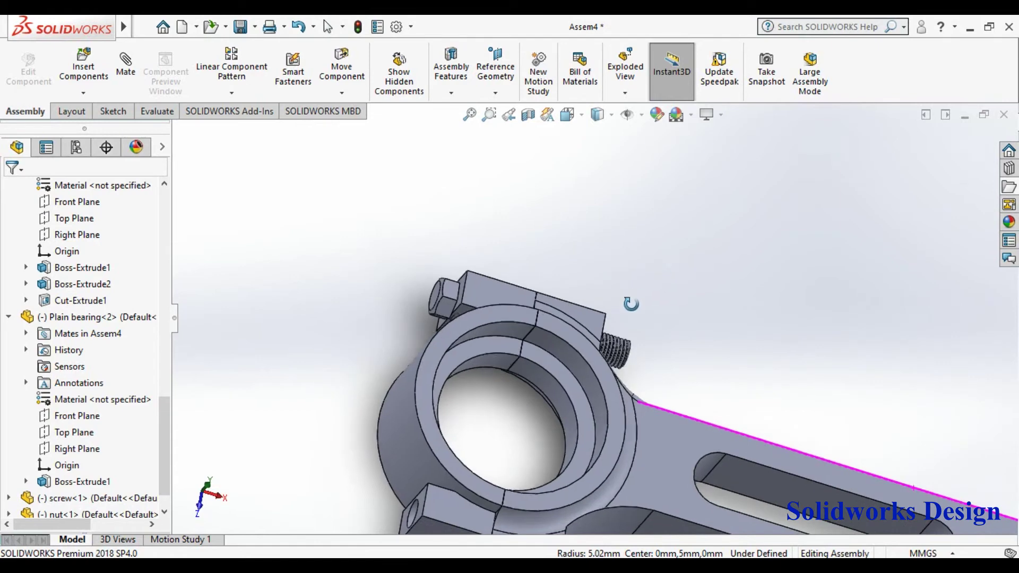
right_click(729, 223)
left_click(654, 255)
right_click(675, 219)
left_click(633, 254)
left_click_drag(632, 216, 590, 225)
right_click(590, 225)
left_click(615, 235)
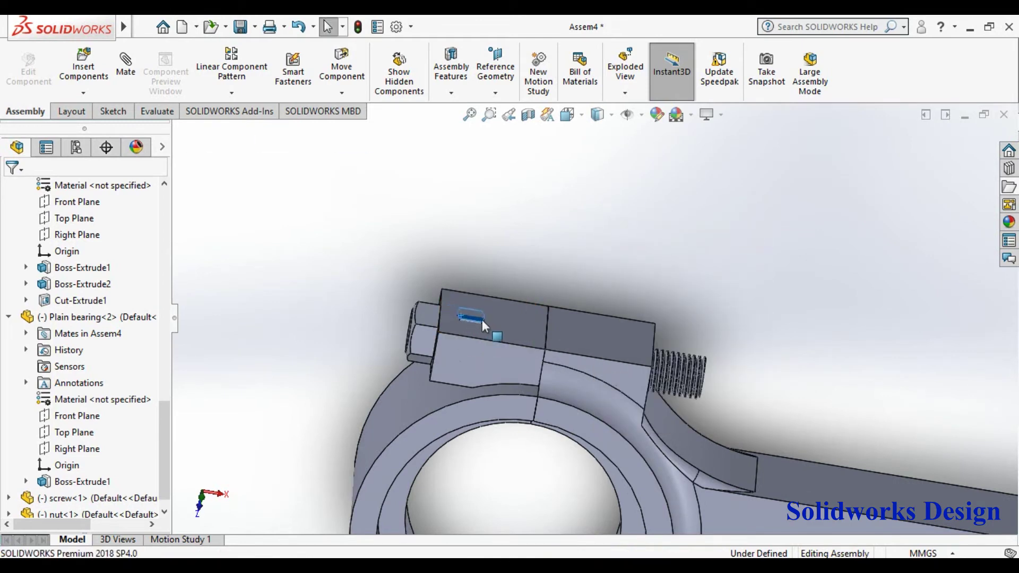
left_click_drag(616, 349, 706, 377)
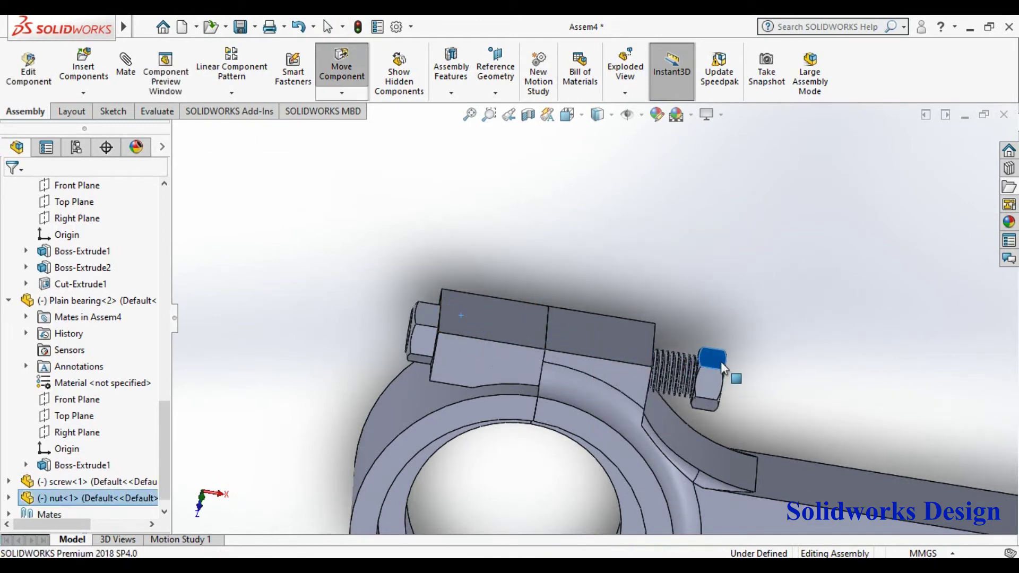
Step: Add a coincident mate between the nut's inner end face and cr1's flat face around the bolt hole, then finish mating
scroll(716, 366, "up", 5)
right_click(726, 268)
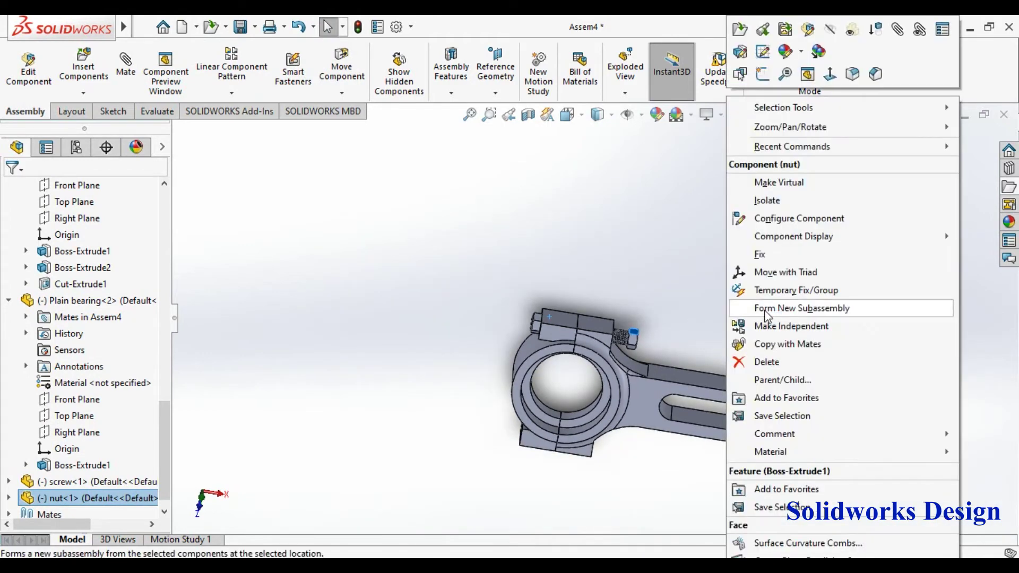
mouse_move(786, 127)
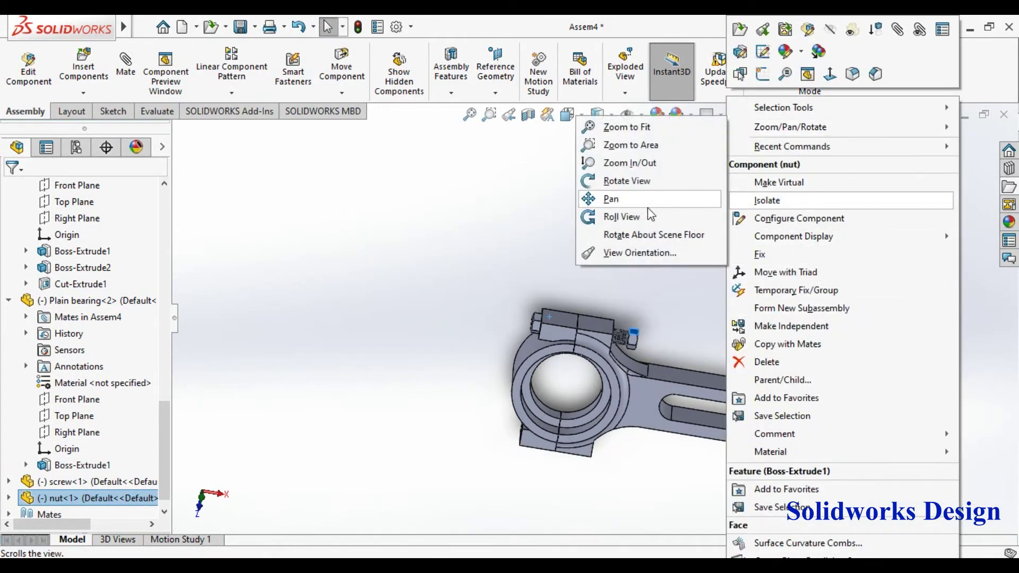
left_click(626, 181)
left_click_drag(658, 329, 639, 344)
scroll(642, 340, "down", 3)
right_click(639, 344)
left_click(727, 270)
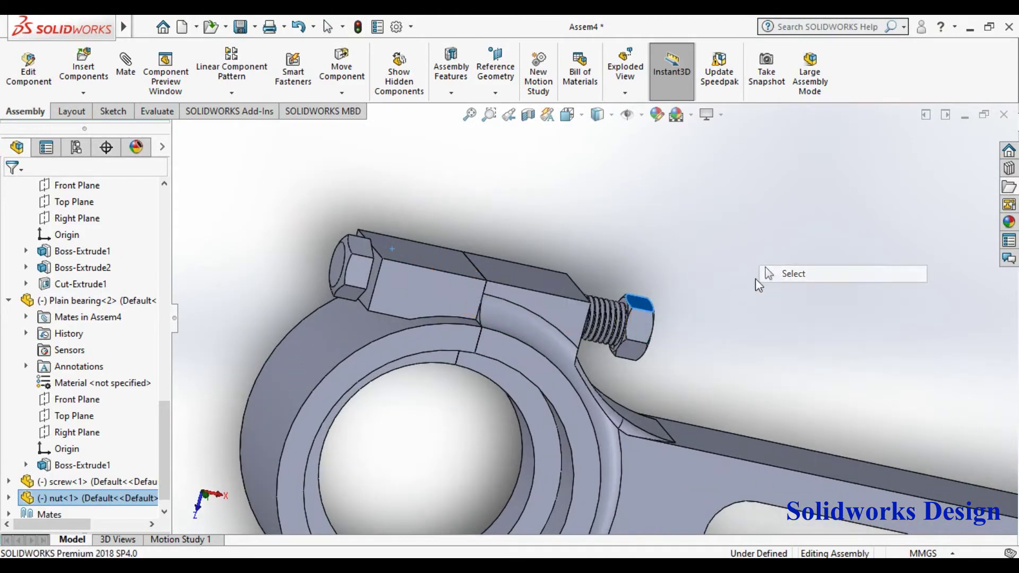
scroll(621, 311, "down", 5)
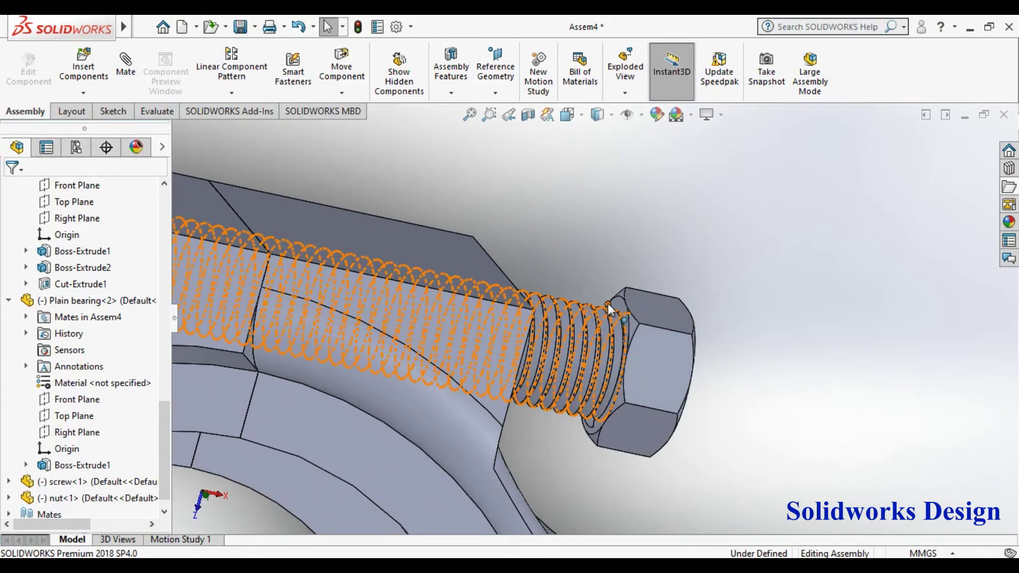
left_click(616, 310)
scroll(615, 311, "up", 3)
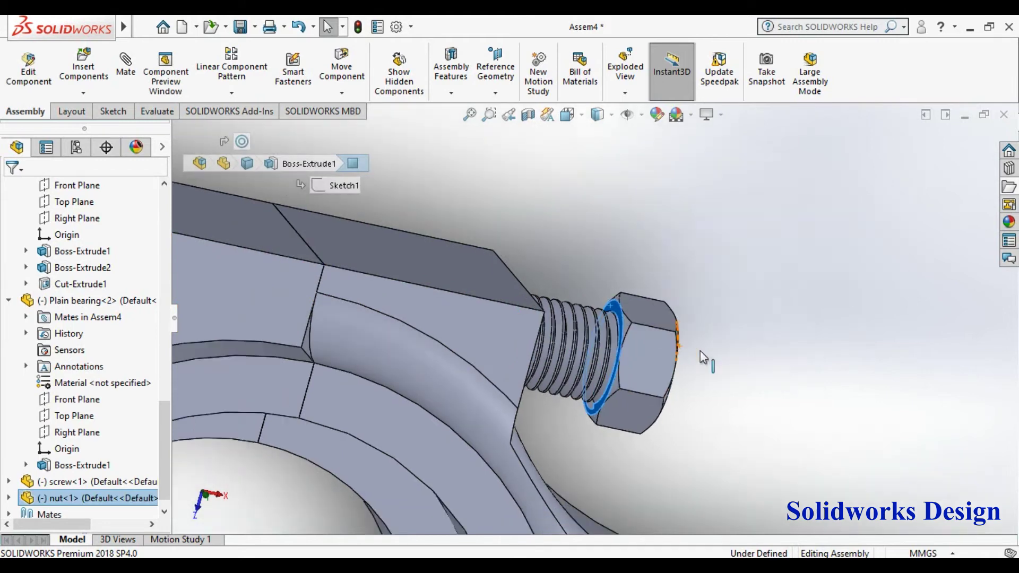
scroll(706, 339, "up", 2)
right_click(777, 316)
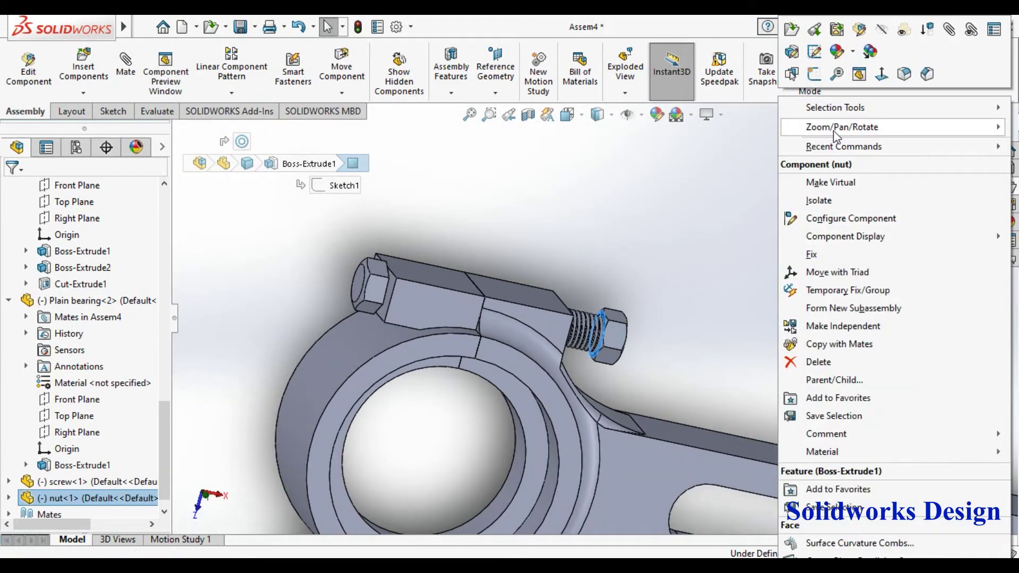
mouse_move(841, 127)
left_click(690, 180)
left_click_drag(711, 325, 658, 313)
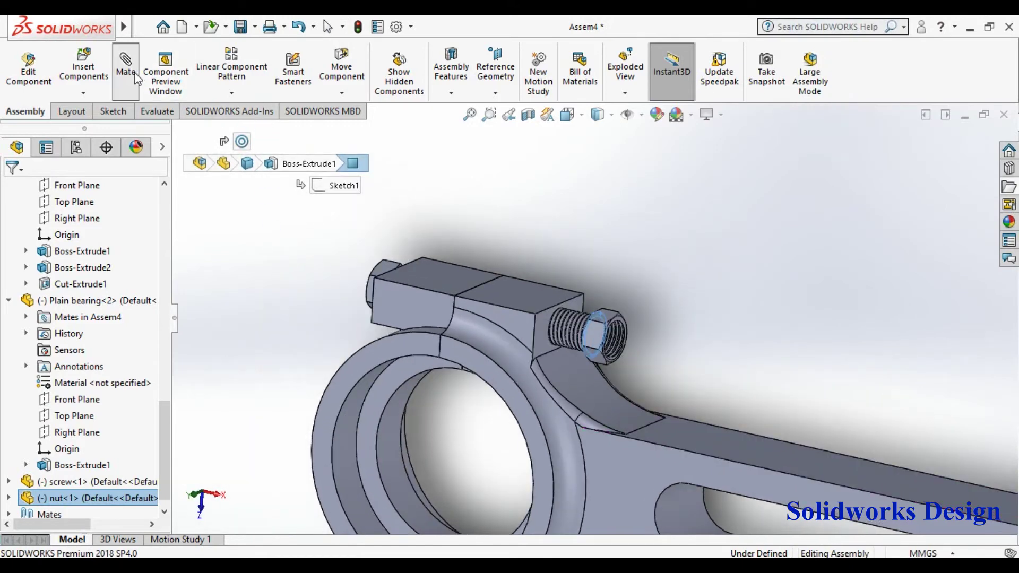
left_click(543, 342)
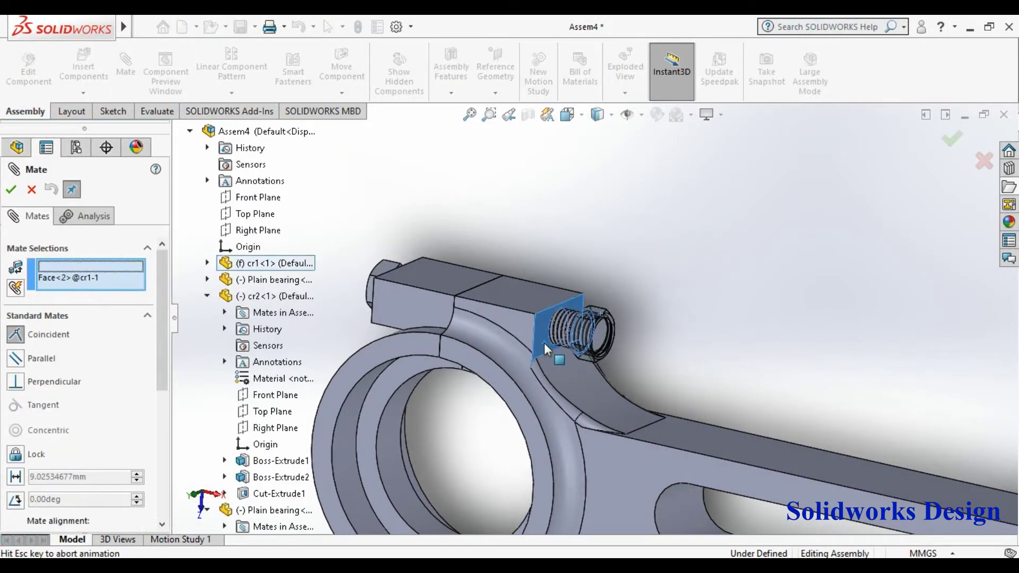
left_click(564, 371)
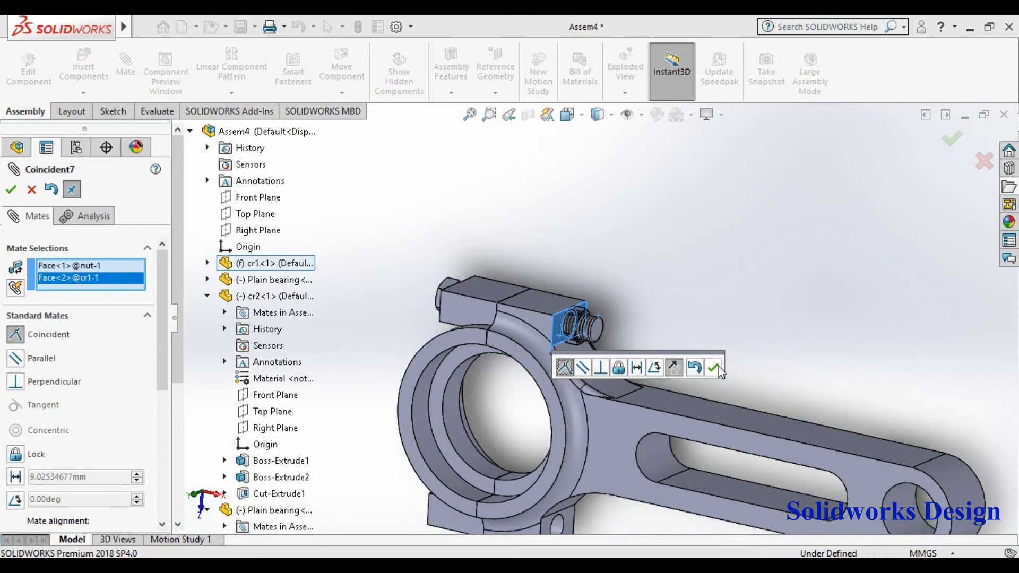
left_click(714, 368)
scroll(687, 342, "up", 3)
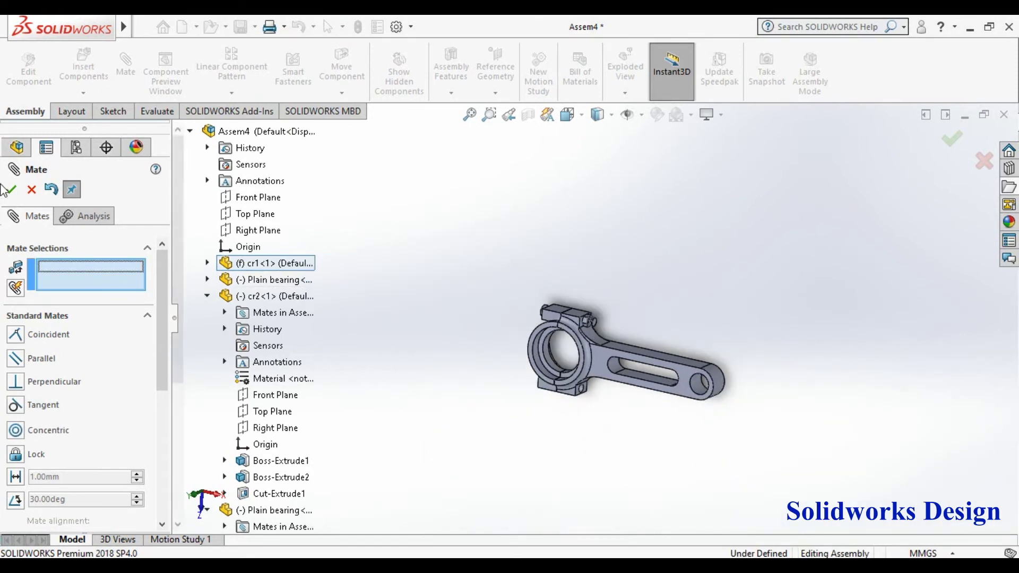
left_click(32, 189)
Step: Insert a second screw part and place it in the open space near the connecting rod's unused bolt hole
left_click(84, 69)
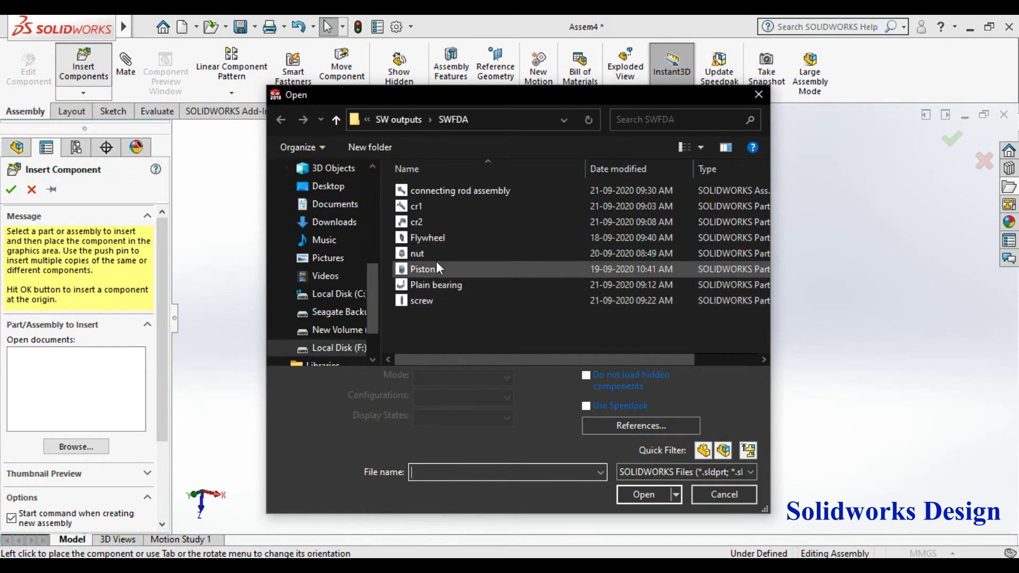
double_click(433, 299)
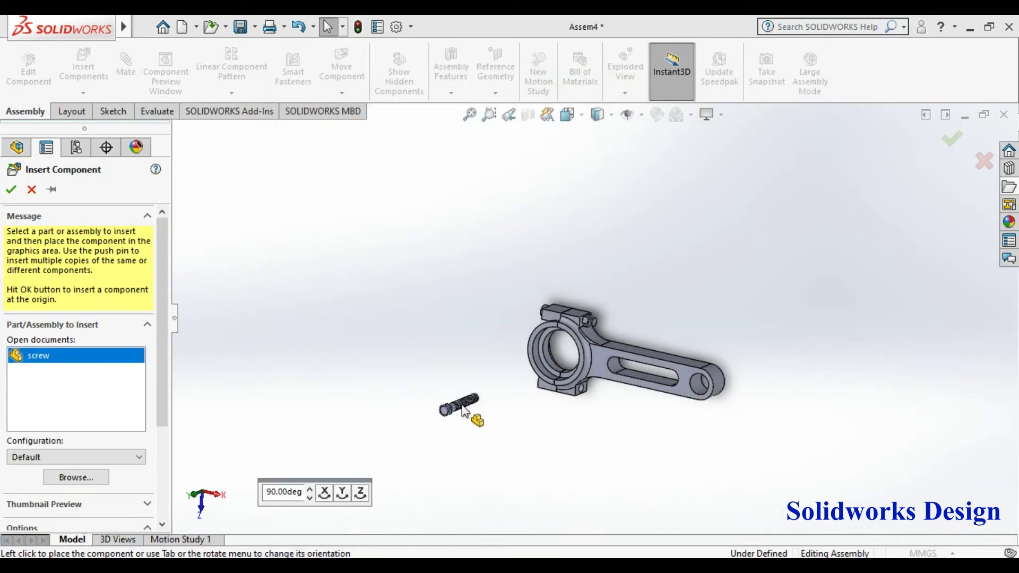
left_click(491, 401)
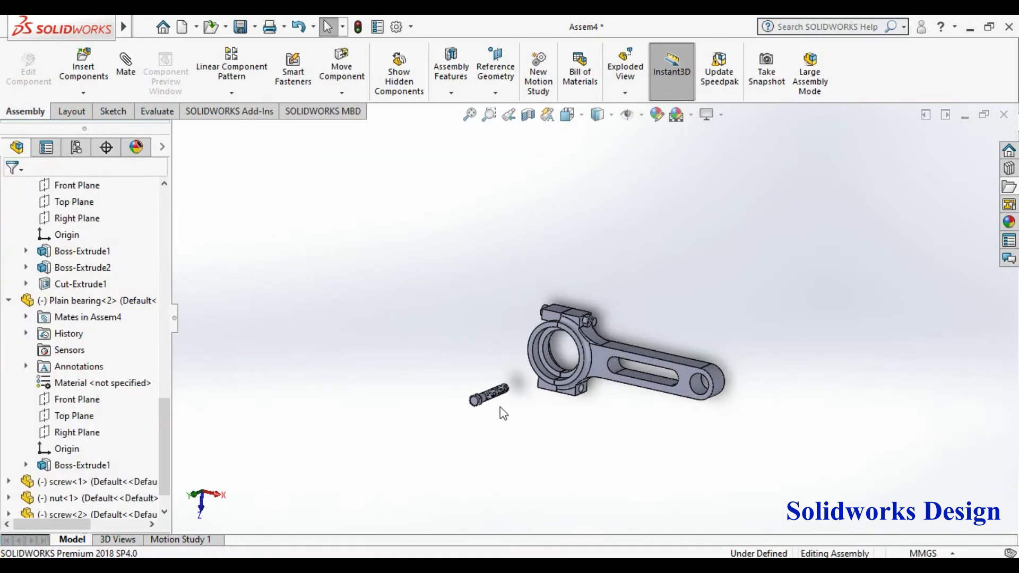
Step: Add a concentric mate between the second screw's shank and cr1's empty bolt hole, flipping the alignment so the head sits on the cap side
scroll(521, 400, "down", 5)
scroll(563, 376, "down", 3)
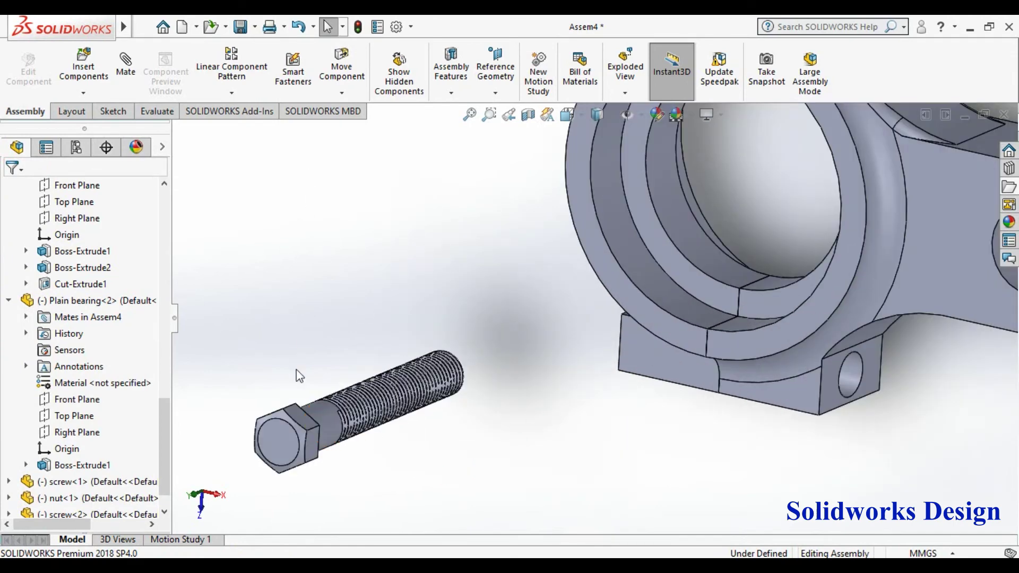
left_click(331, 445)
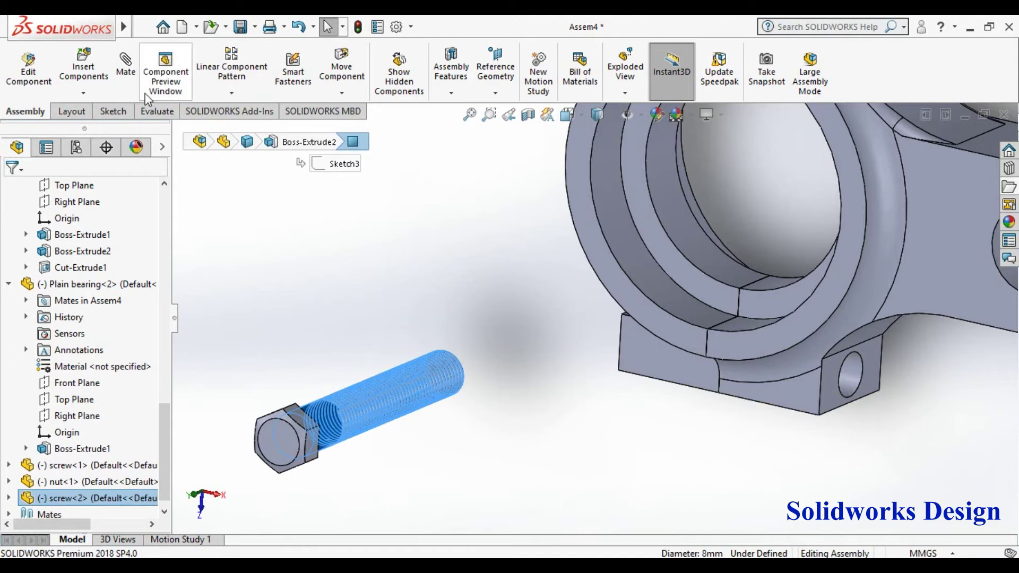
left_click(846, 385)
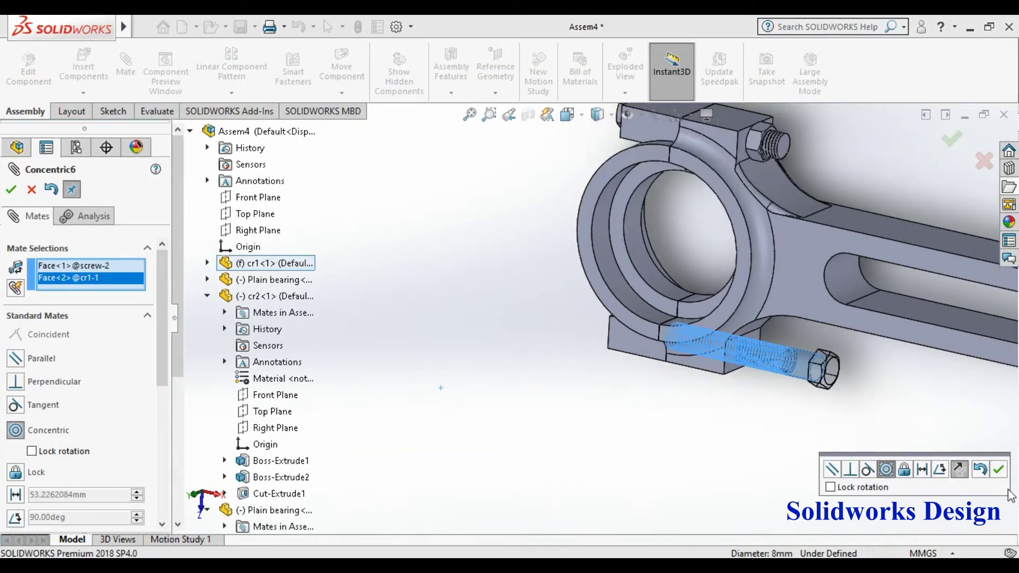
left_click(959, 469)
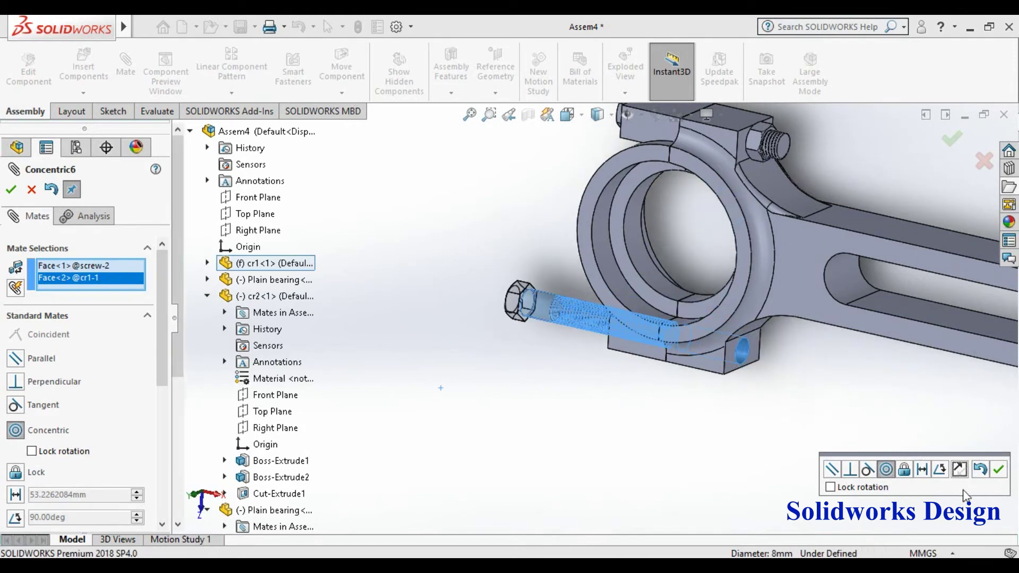
left_click(998, 470)
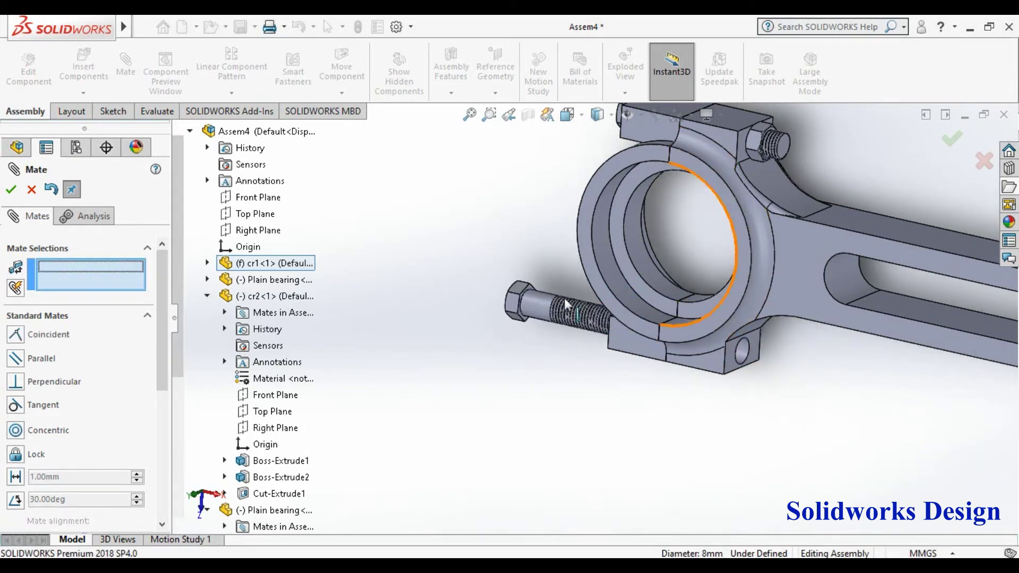
scroll(530, 302, "down", 5)
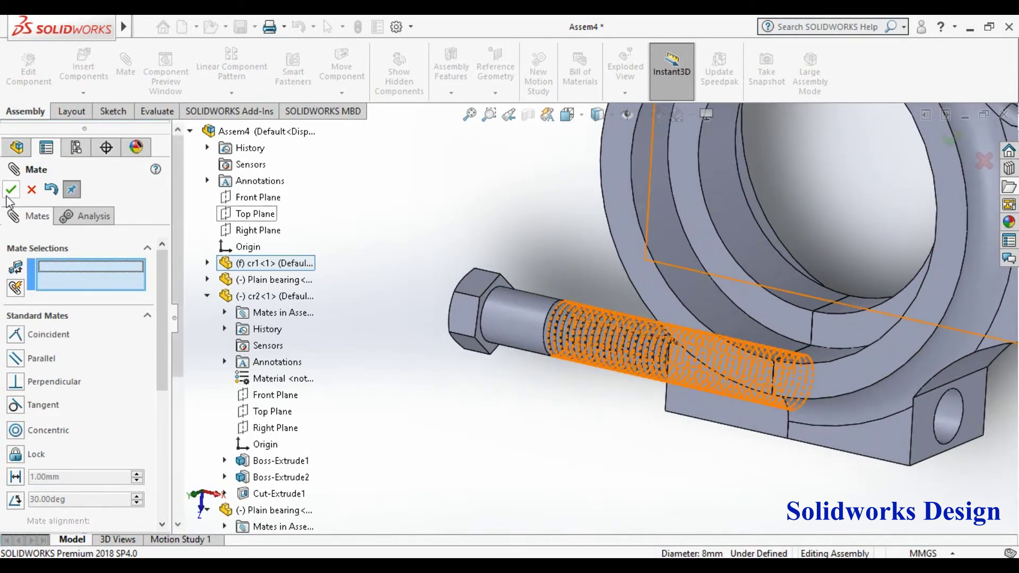
left_click(11, 190)
Step: Add a coincident mate between the underside of the second screw's head and cr2's flat face around the bolt hole
right_click(529, 162)
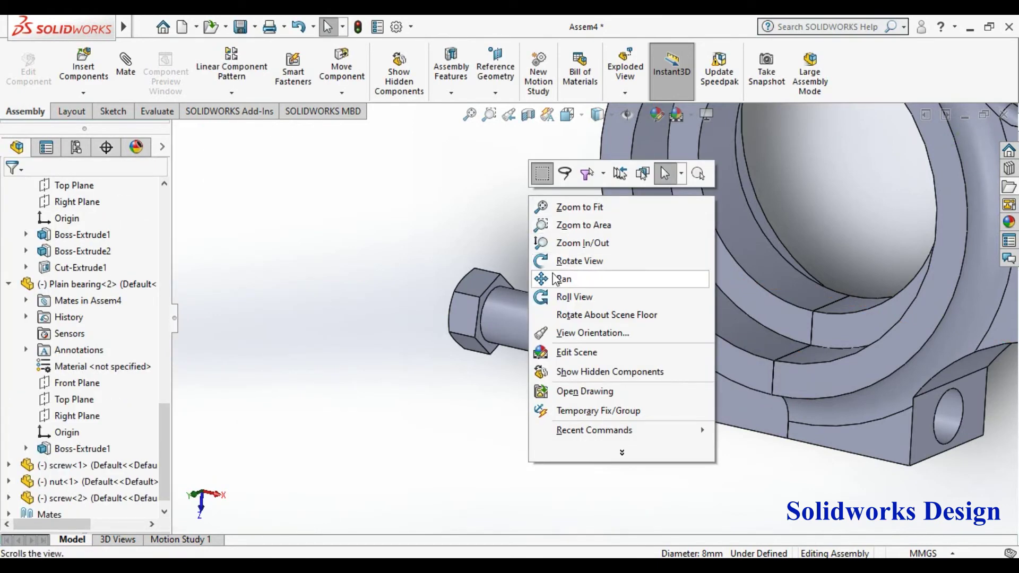
left_click(482, 205)
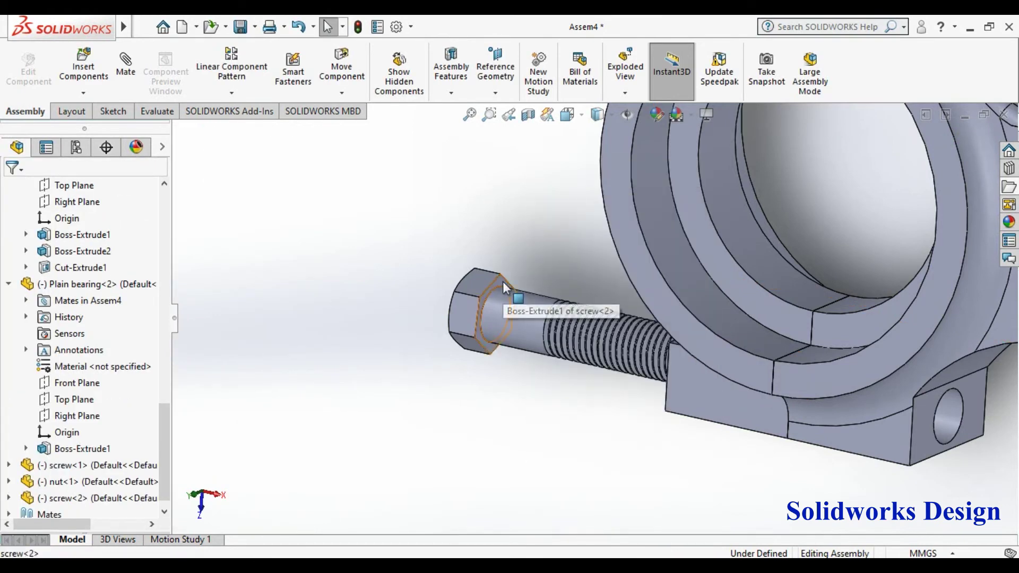
left_click(502, 281)
right_click(491, 307)
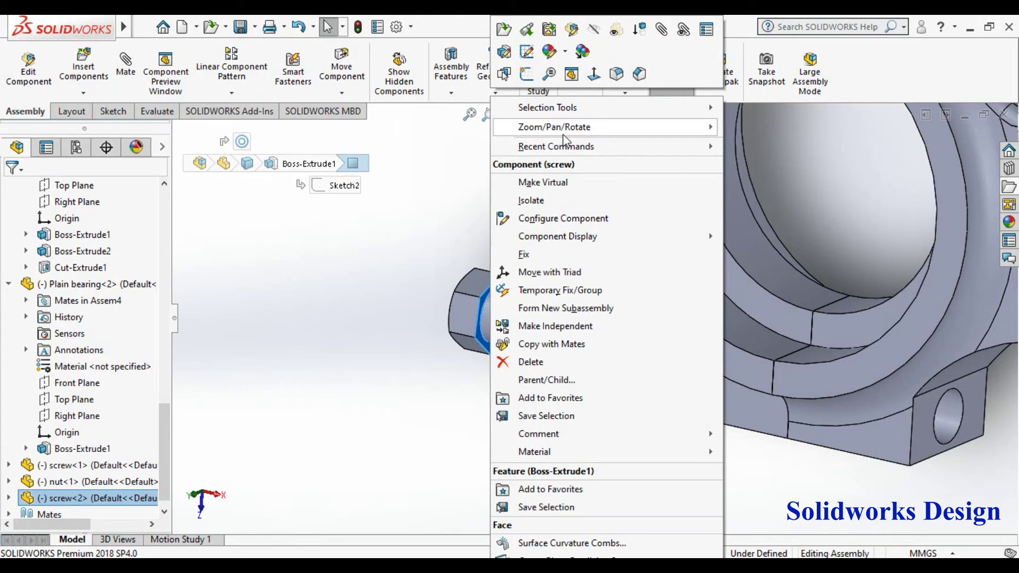
mouse_move(564, 136)
left_click(772, 180)
left_click_drag(732, 340, 764, 430)
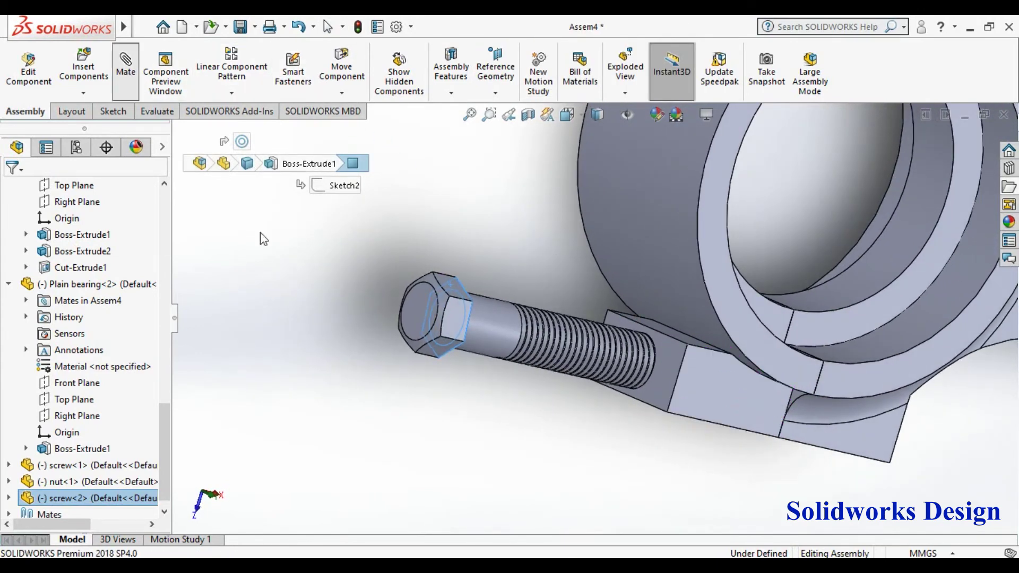
left_click(668, 380)
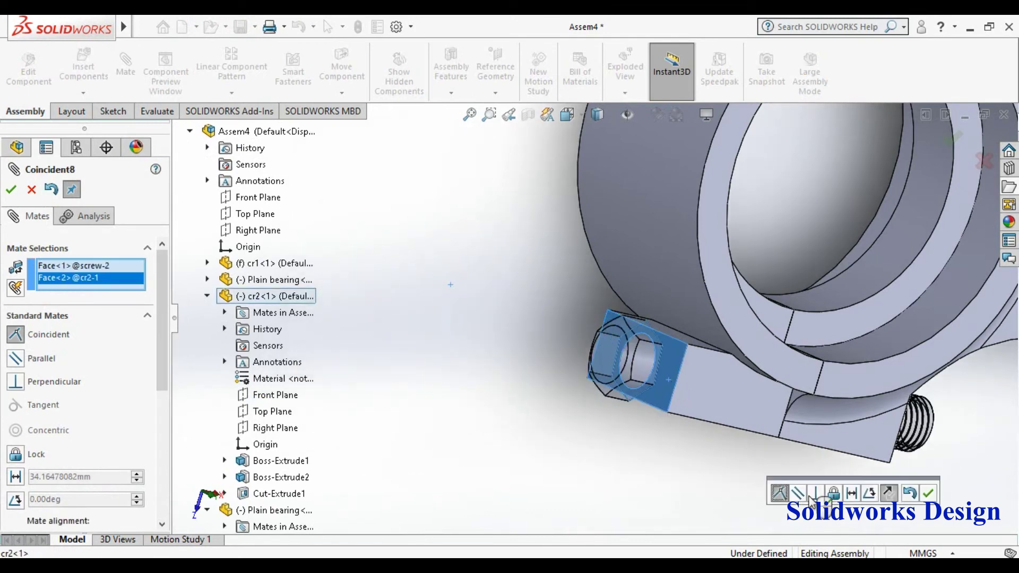
left_click(927, 493)
Step: Insert a second nut part and place it in the open space near the second screw's threaded end
key("f")
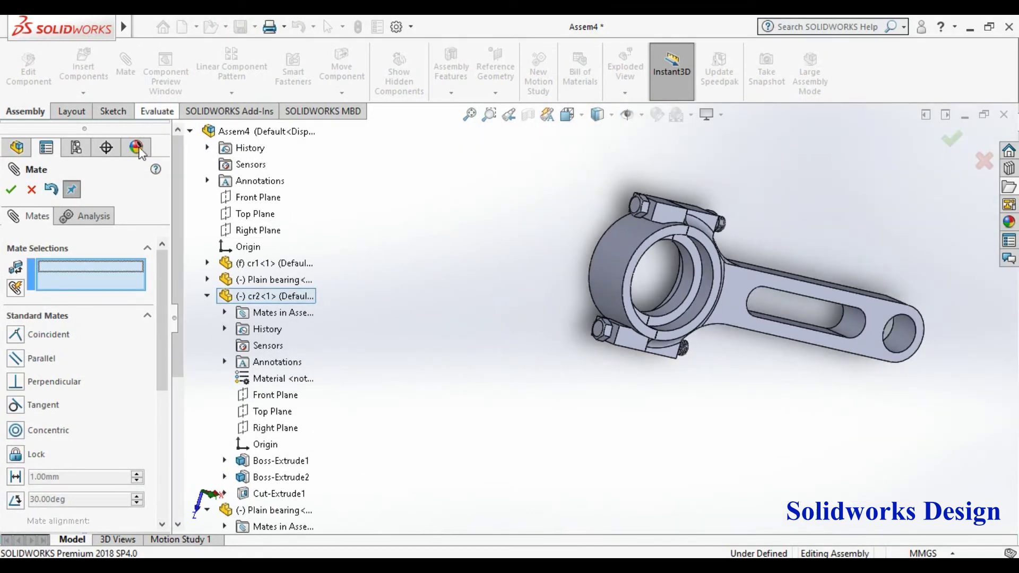
left_click(85, 72)
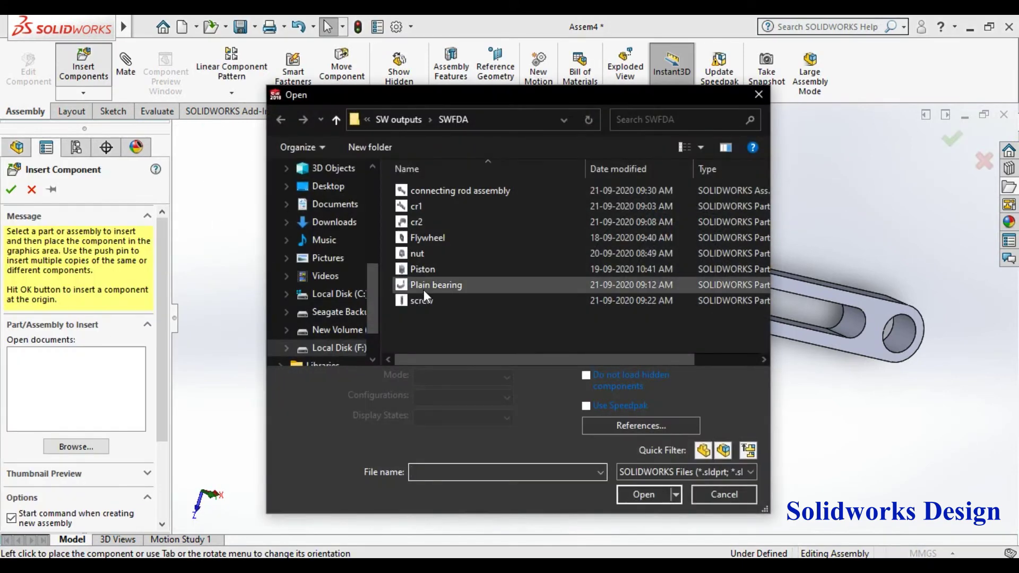
double_click(436, 255)
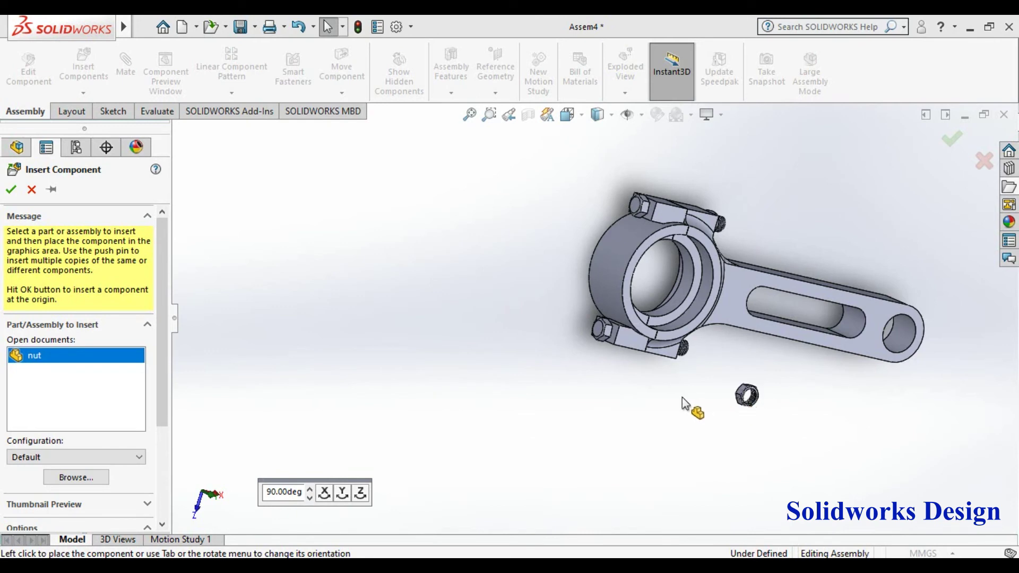
left_click(708, 385)
Step: Add a concentric mate between the second nut's circular hole edge and the circular edge on the second screw's head, then finish mating
scroll(720, 367, "down", 1)
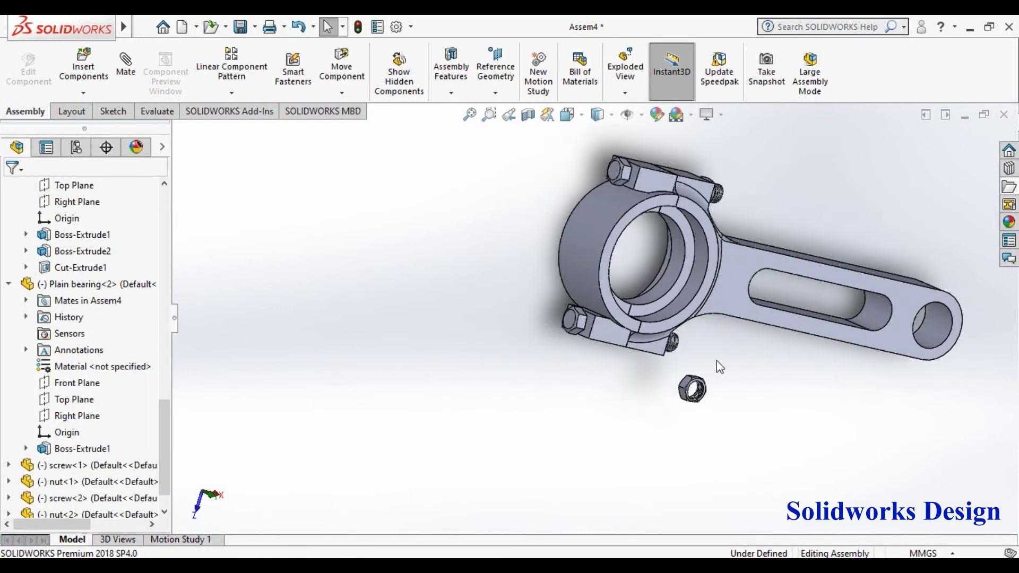
scroll(717, 366, "down", 8)
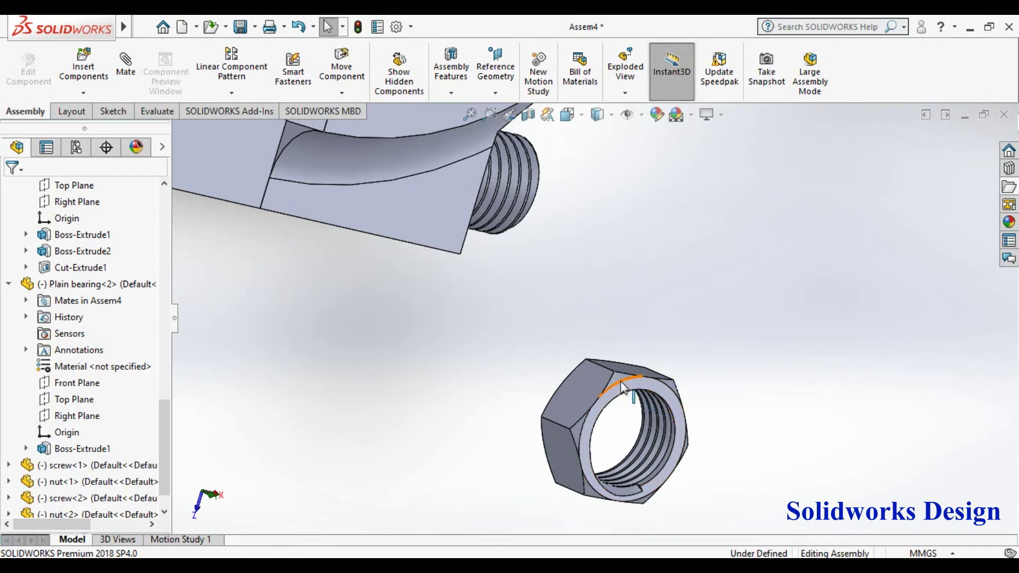
left_click(620, 381)
scroll(553, 282, "up", 3)
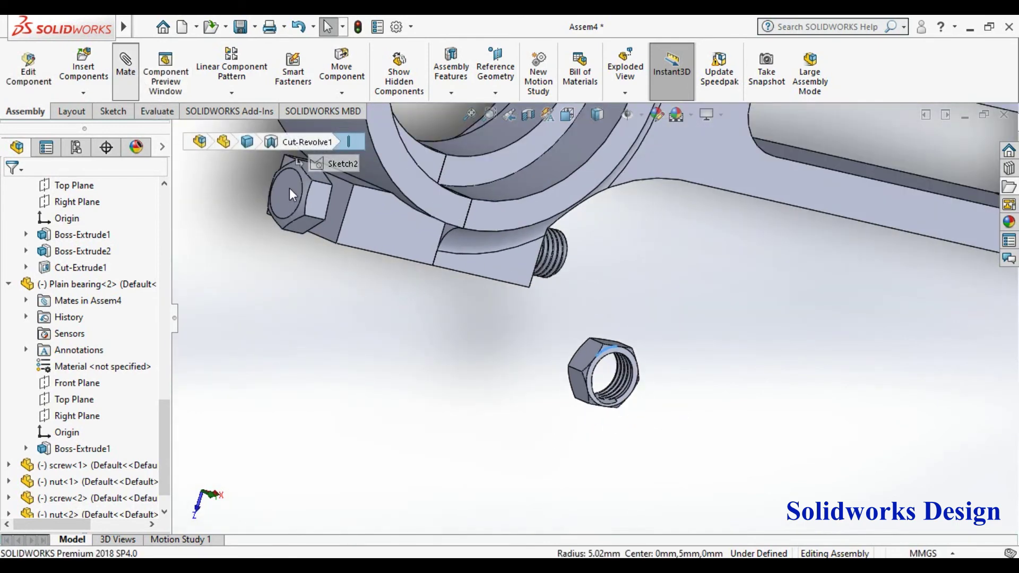
scroll(546, 292, "up", 3)
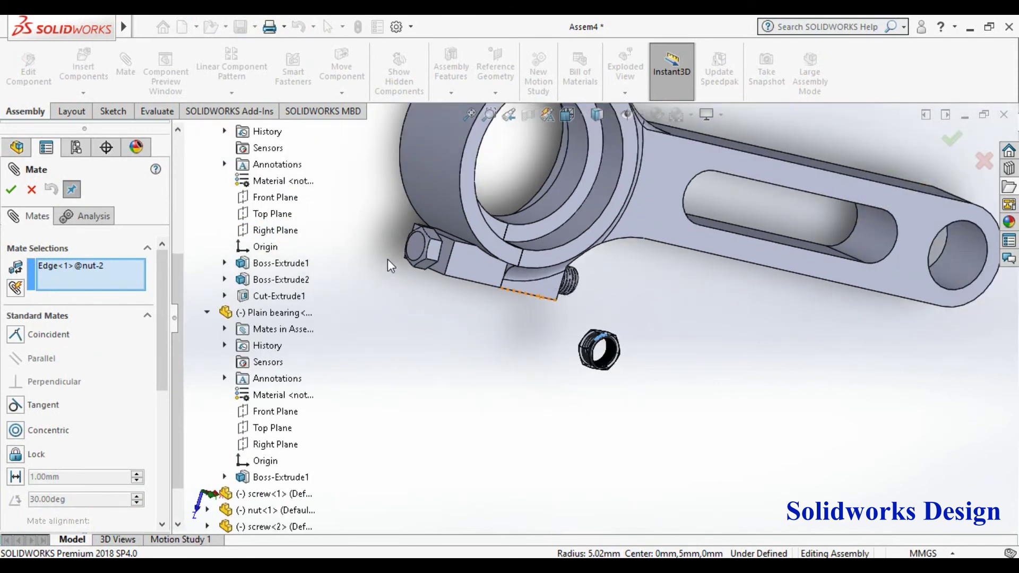
scroll(389, 269, "down", 3)
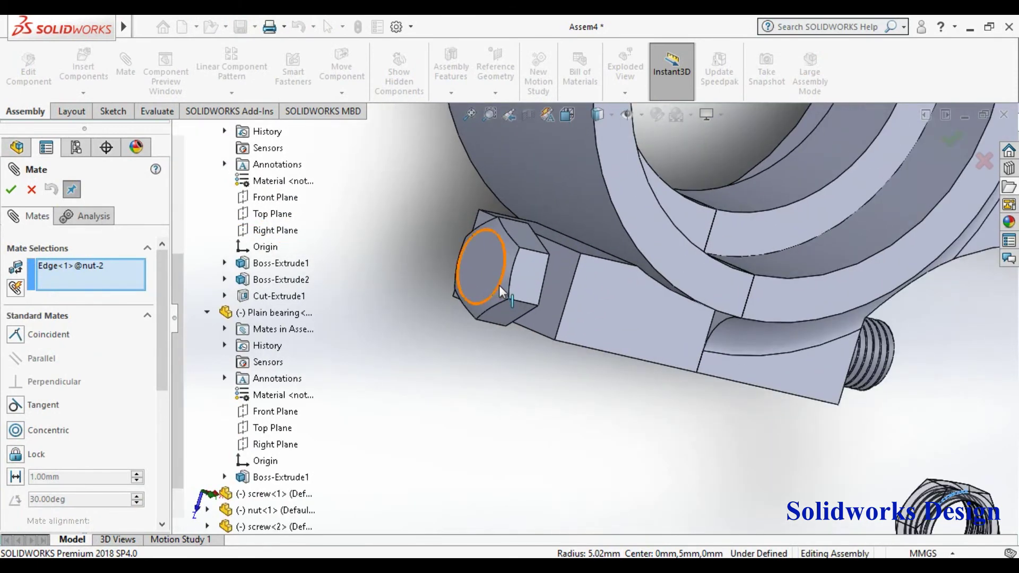
left_click(500, 290)
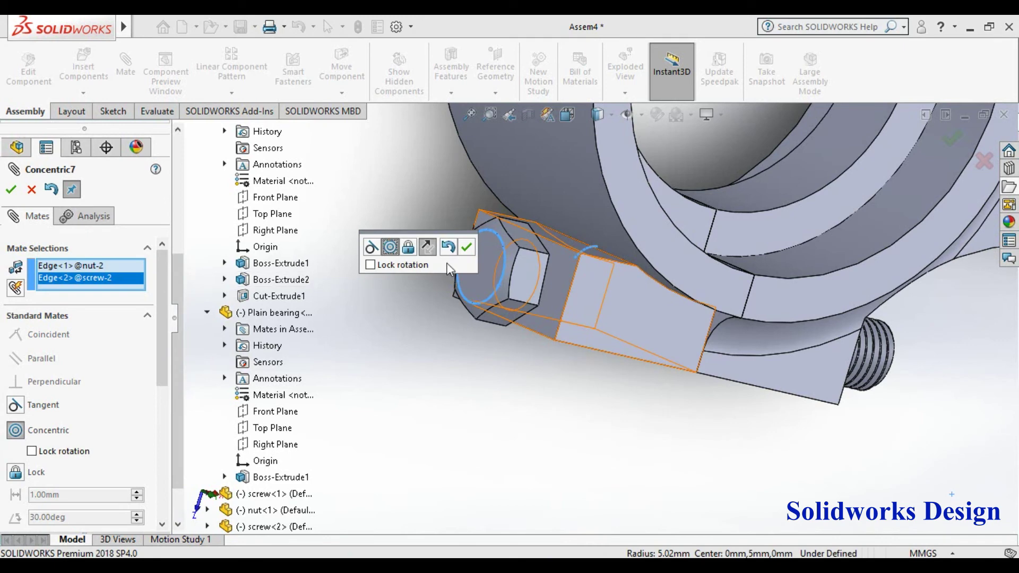
left_click(467, 248)
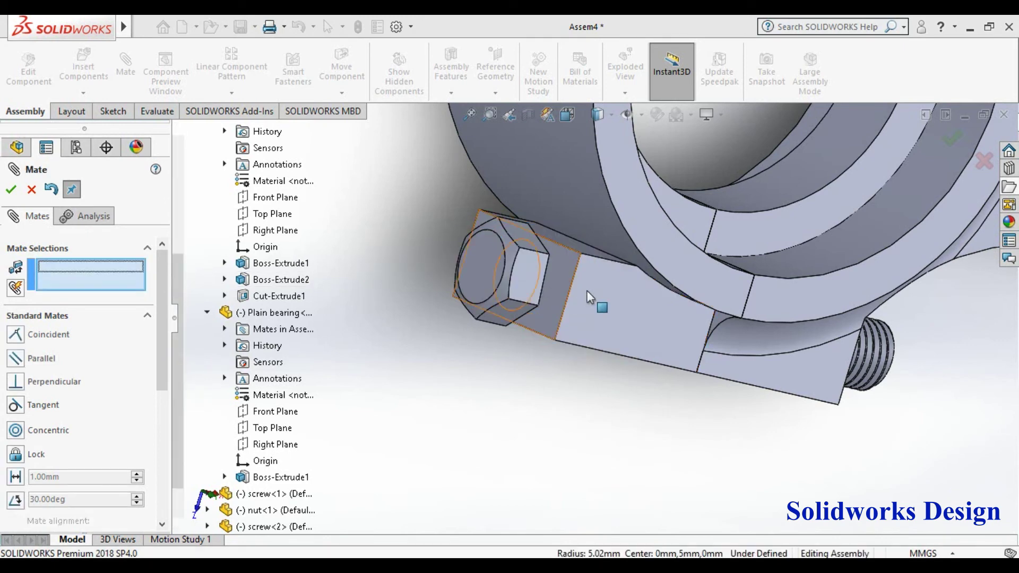
right_click(806, 371)
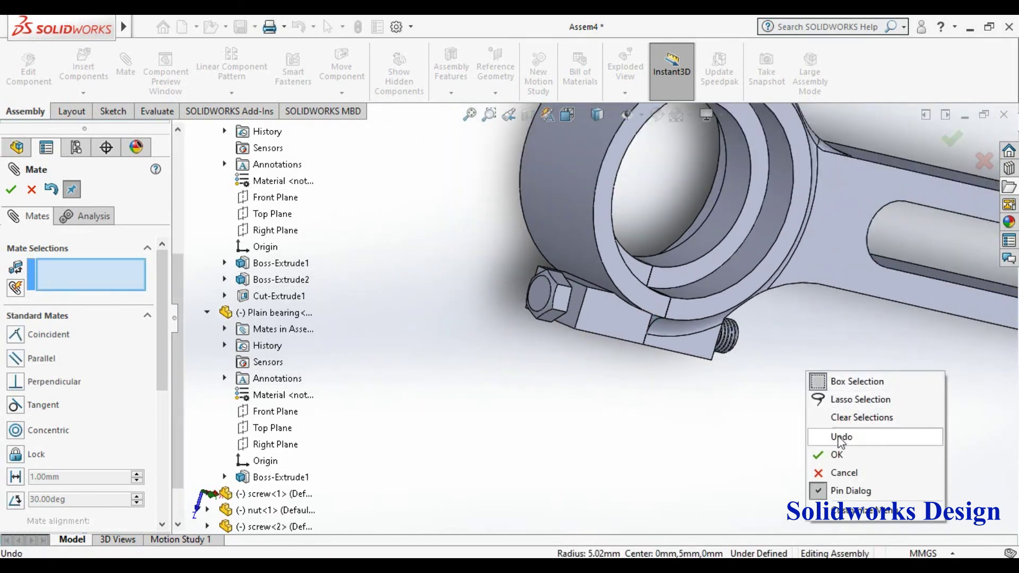
key("Escape")
key("Escape")
Step: Slide the second nut along the screw's axis out of the rod body to just beyond the exposed threaded end
right_click(820, 373)
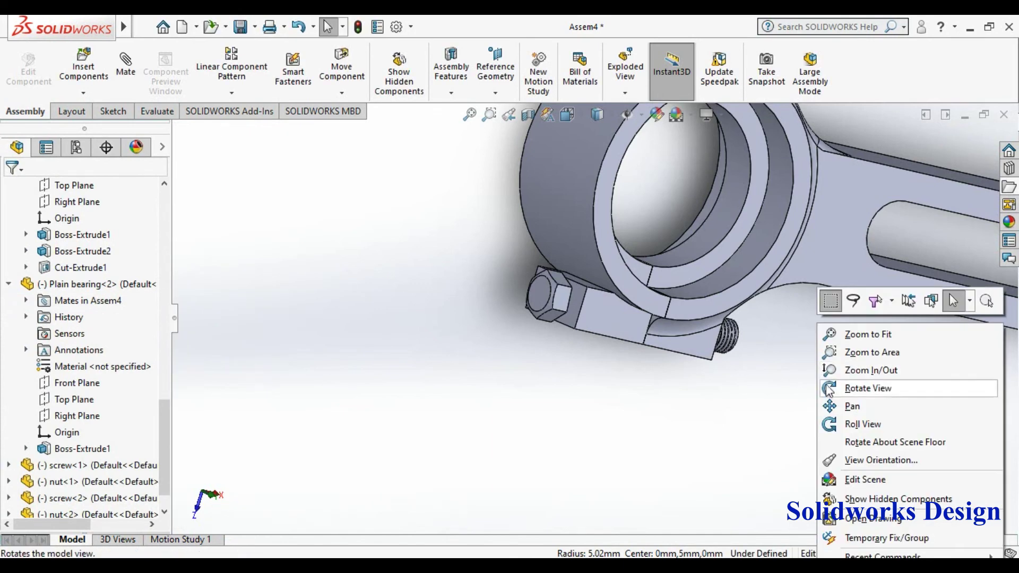
left_click(855, 388)
left_click_drag(721, 391, 614, 284)
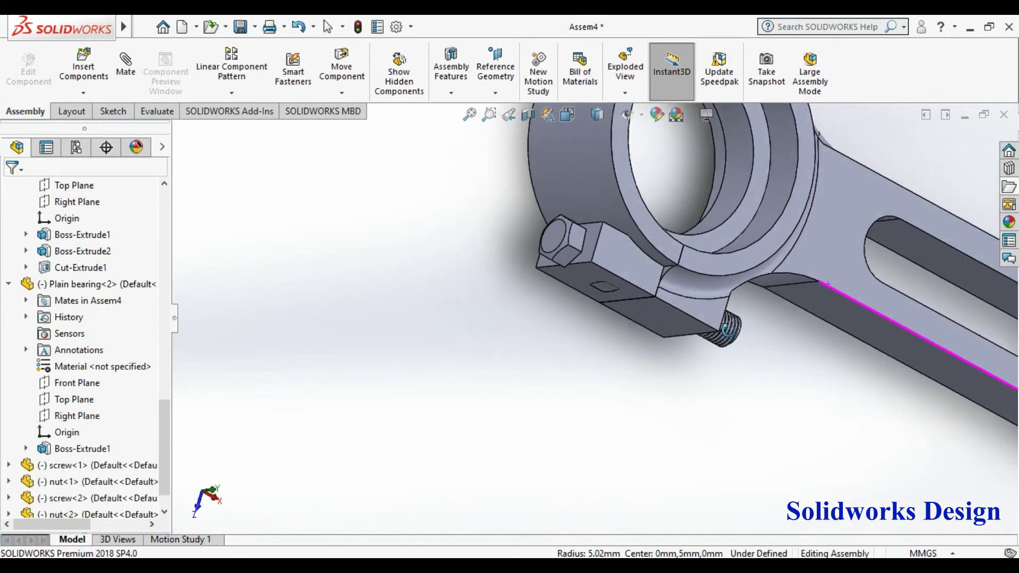
scroll(614, 285, "down", 5)
right_click(502, 366)
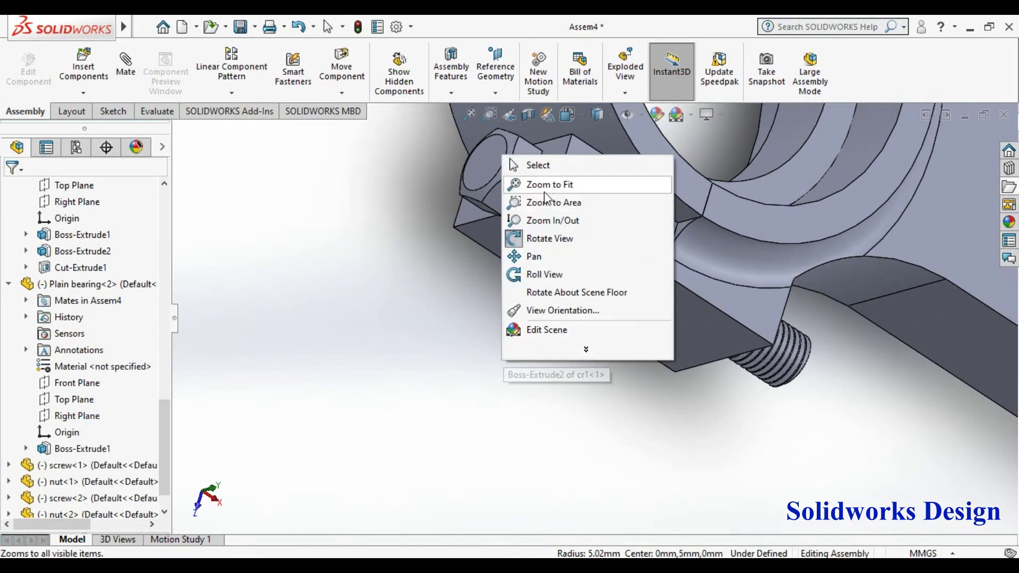
left_click(546, 170)
left_click_drag(566, 253, 816, 434)
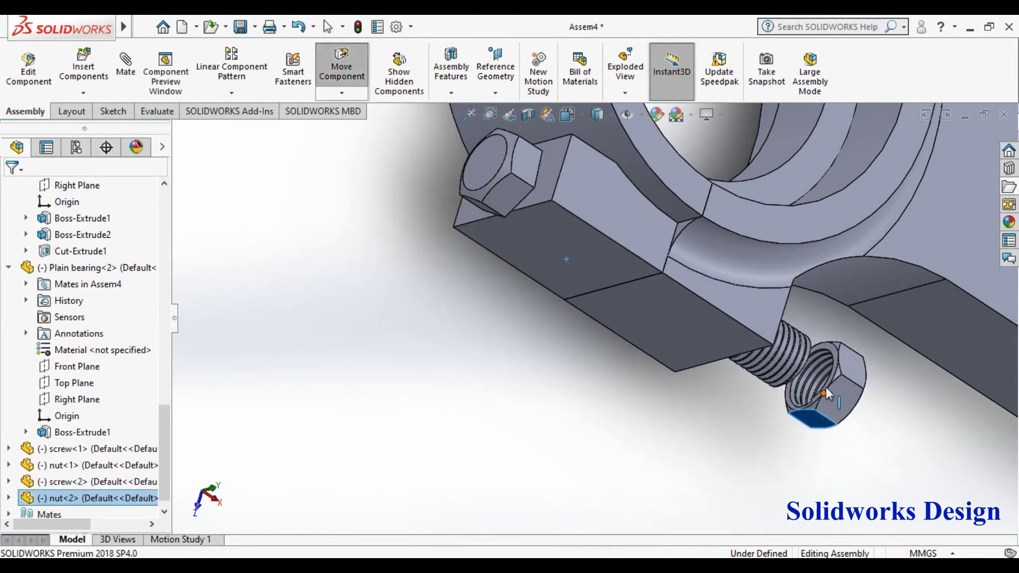
Step: Add a coincident mate between the second nut's inner end face and cr1's flat face around the second bolt hole
scroll(870, 379, "down", 3)
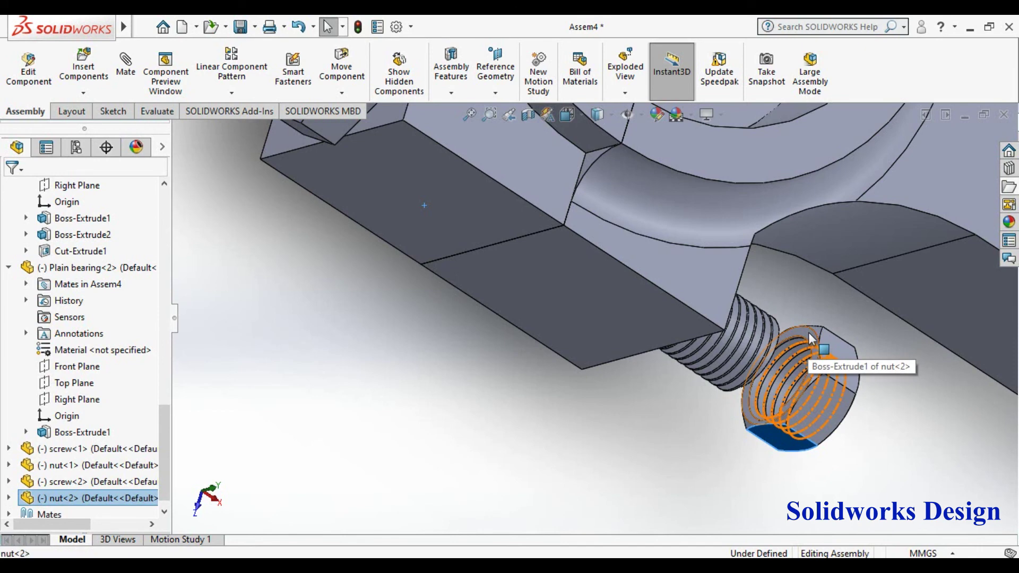
left_click(807, 333)
scroll(820, 359, "up", 2)
scroll(821, 364, "up", 2)
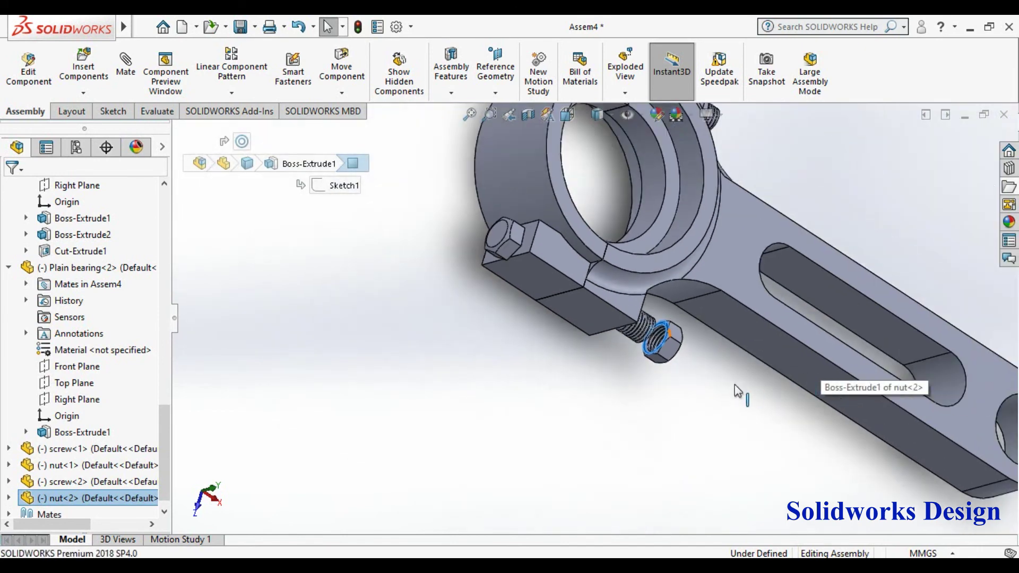
right_click(736, 396)
mouse_move(796, 128)
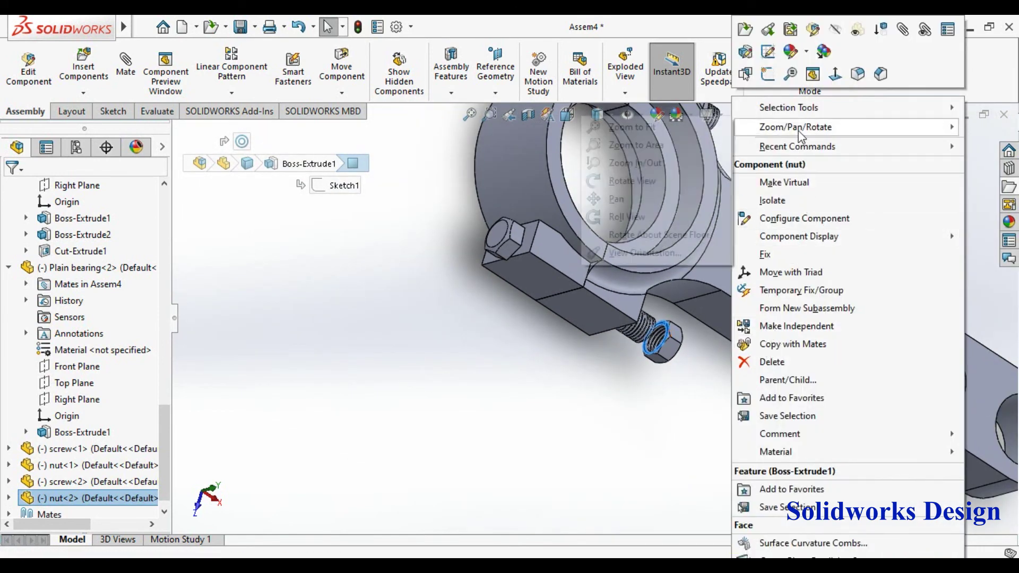
left_click(665, 192)
left_click_drag(724, 379, 647, 321)
right_click(534, 361)
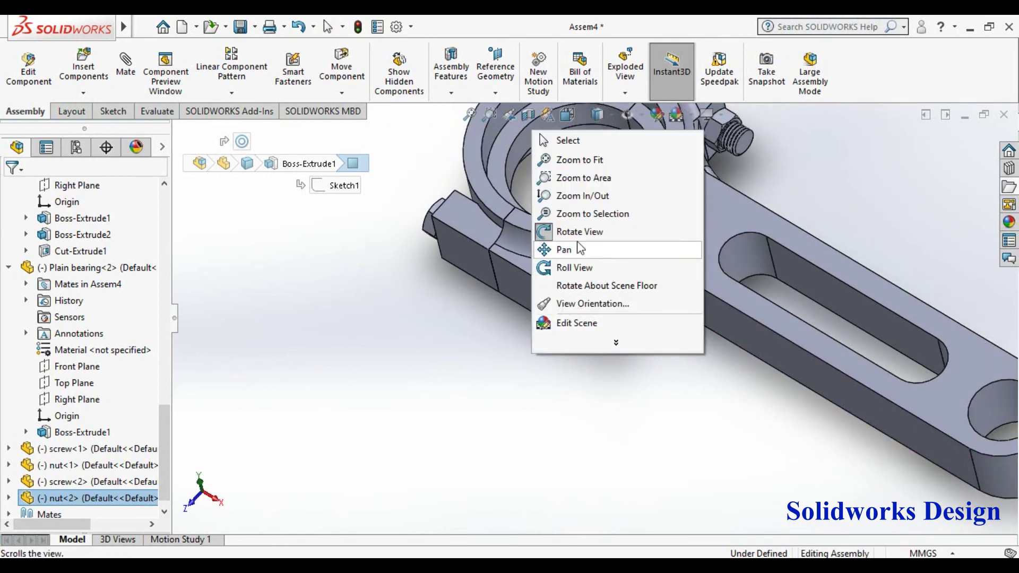
left_click(132, 73)
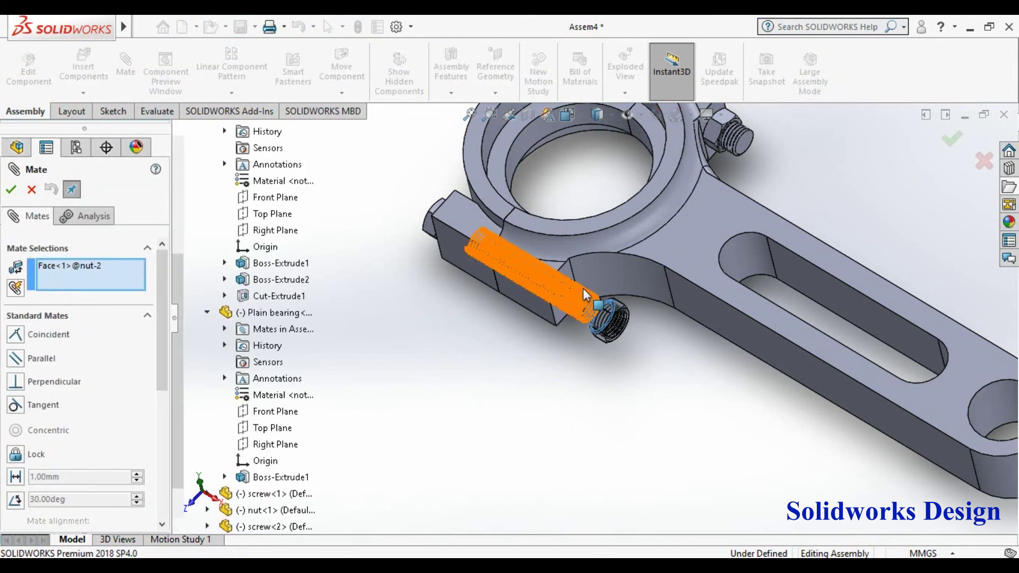
scroll(570, 289, "down", 5)
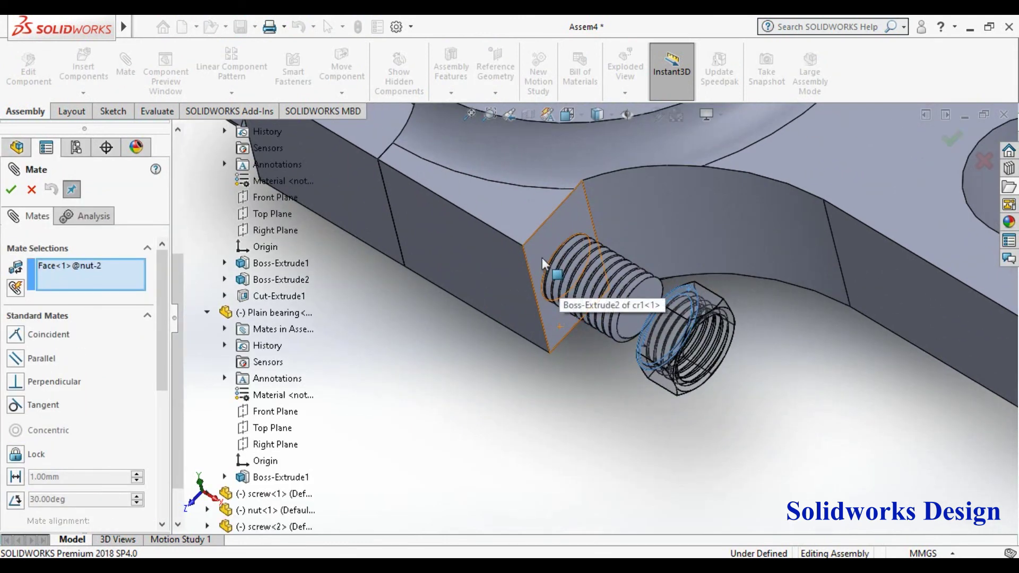
left_click(542, 263)
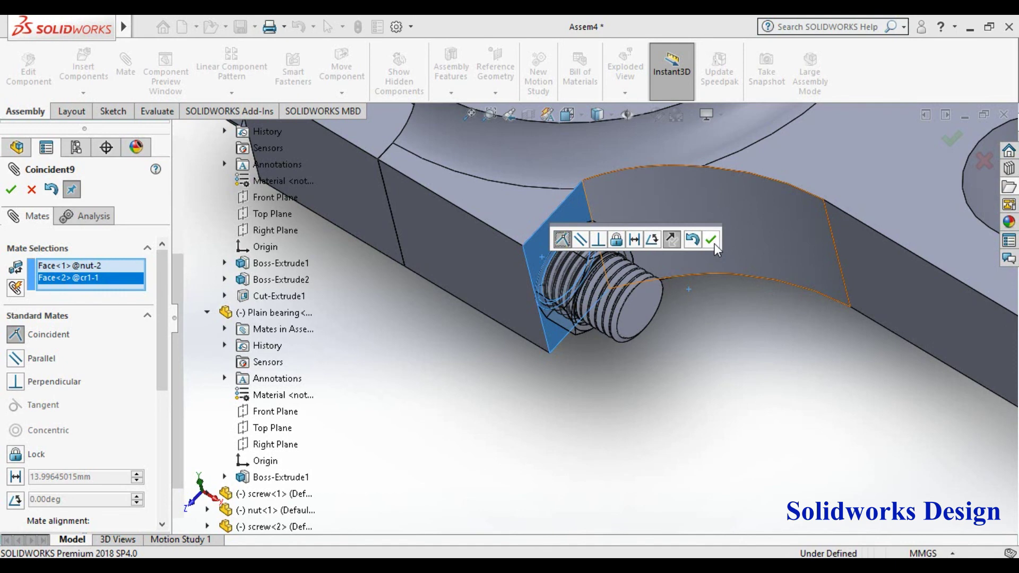
left_click(711, 240)
Step: Finish mating and display the whole connecting rod assembly in isometric view
key("f")
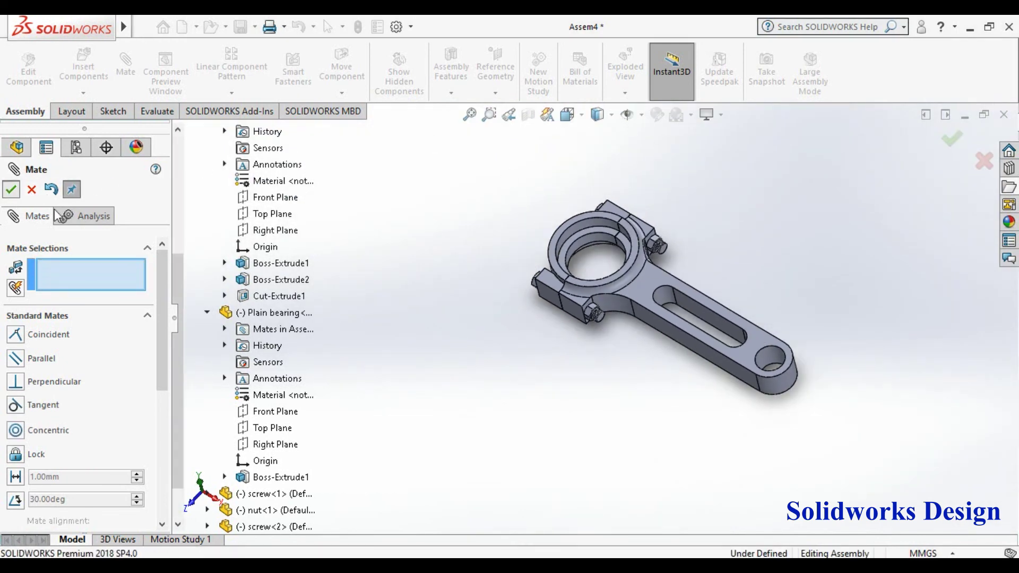
left_click(11, 189)
left_click(581, 115)
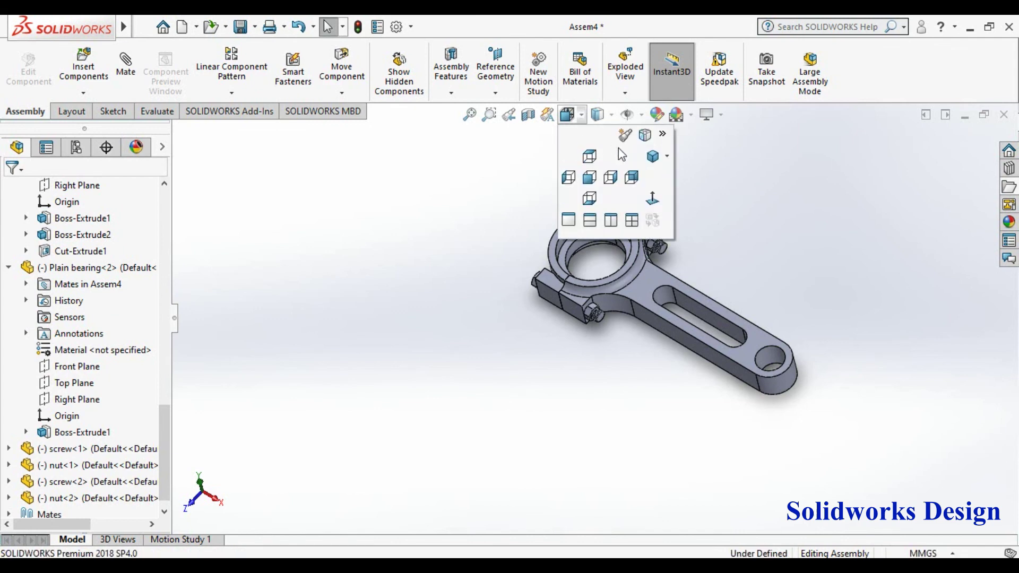
left_click(652, 155)
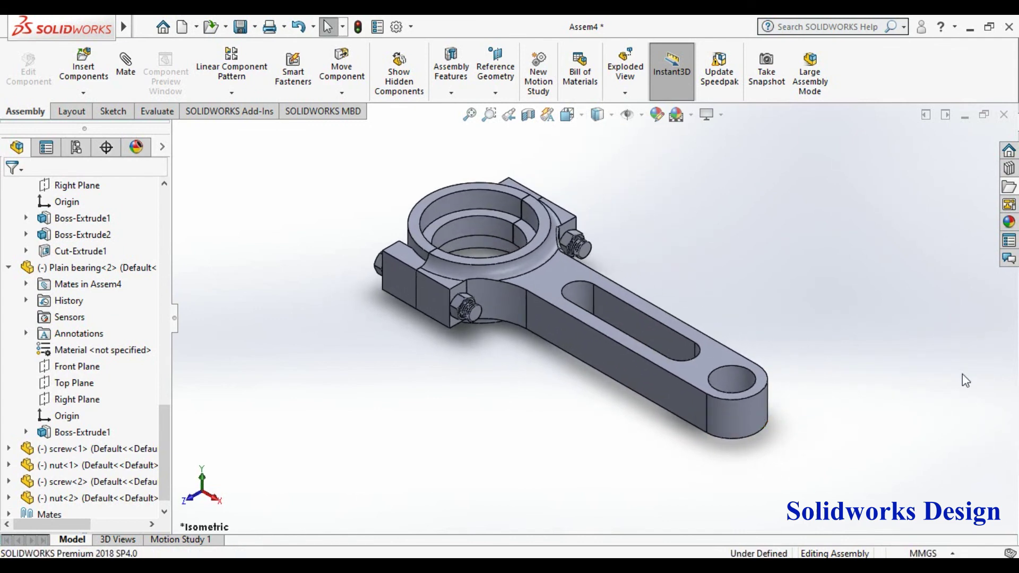